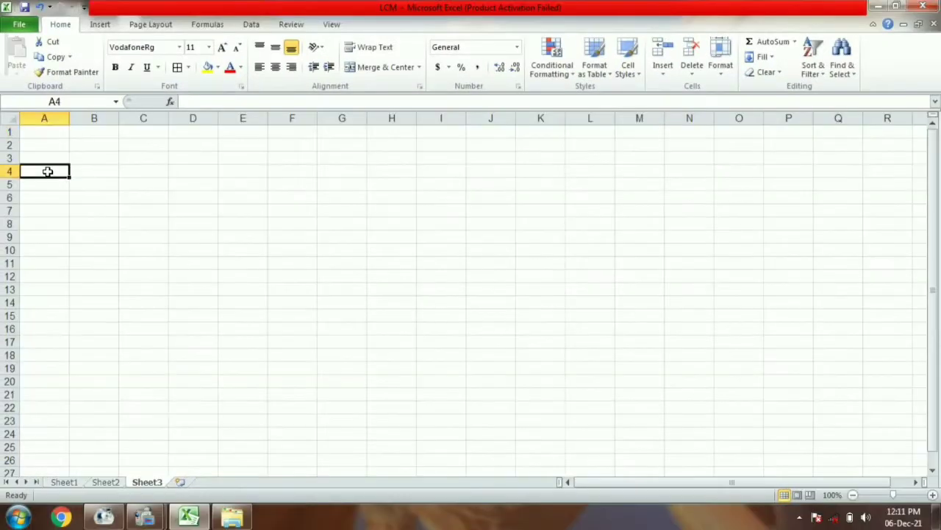
- Apply All Borders to A4:D21 and widen column B to about 19.63
mouse_move(46, 170)
mouse_down()
mouse_move(44, 373)
mouse_move(201, 367)
mouse_move(210, 393)
mouse_move(250, 395)
mouse_move(254, 409)
mouse_move(280, 406)
mouse_up()
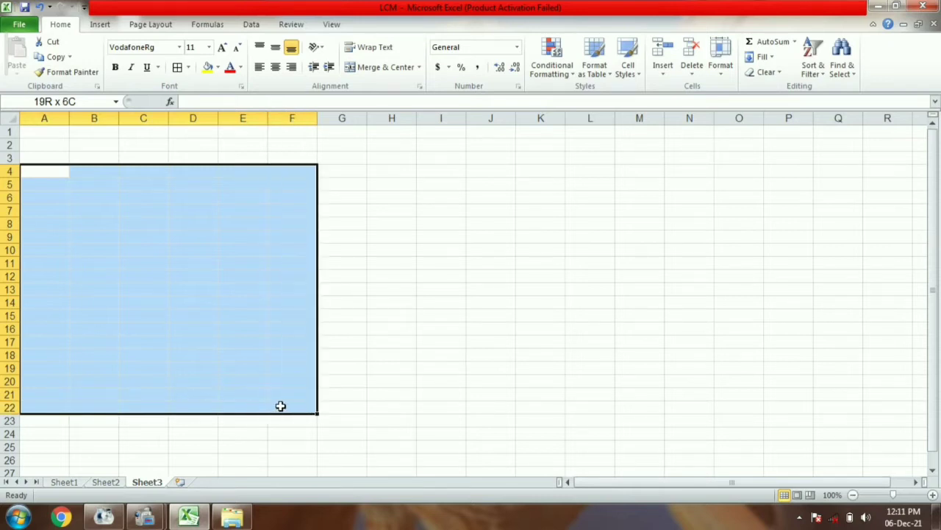
drag(281, 406, 189, 400)
click(178, 67)
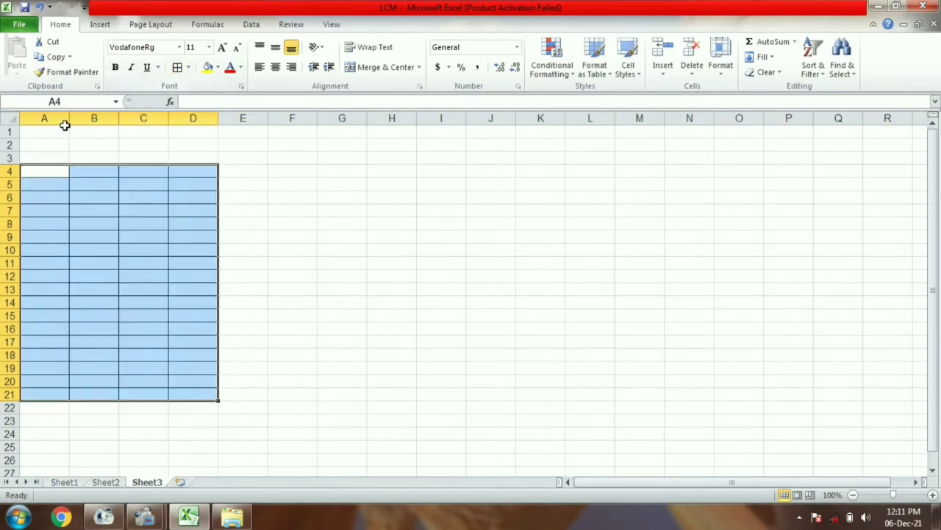
mouse_move(69, 119)
mouse_down()
mouse_move(111, 130)
mouse_move(73, 131)
mouse_move(185, 118)
mouse_up()
- Fill header row A4:D4 yellow, then merge and center A1:D2 and fill it yellow
drag(47, 169, 240, 170)
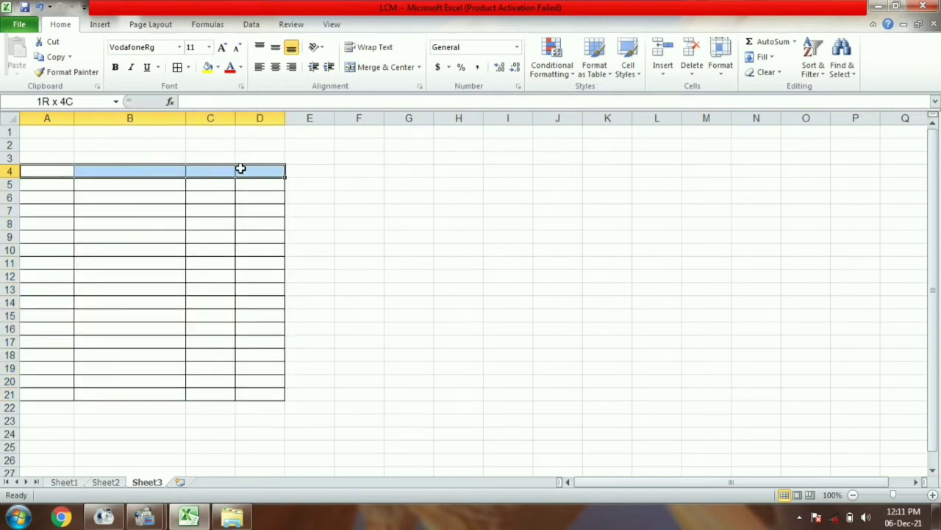
click(208, 67)
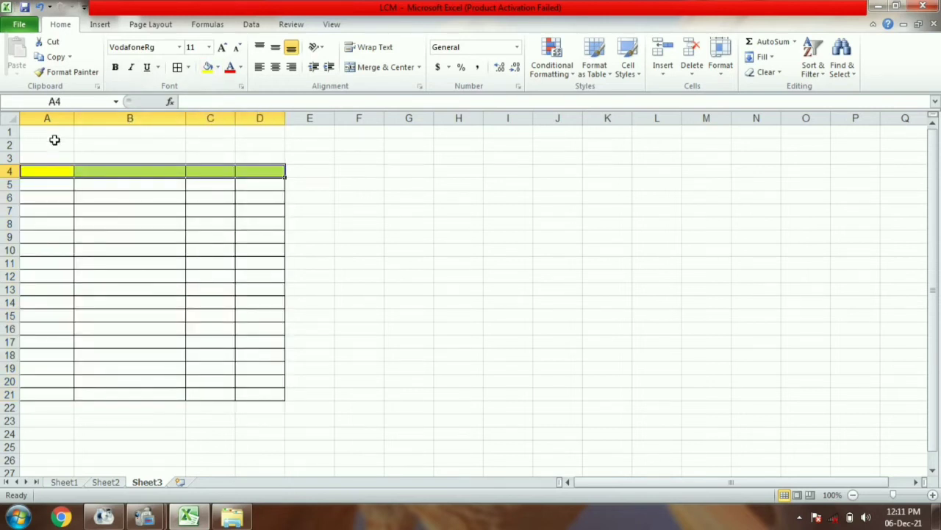
drag(51, 131, 248, 150)
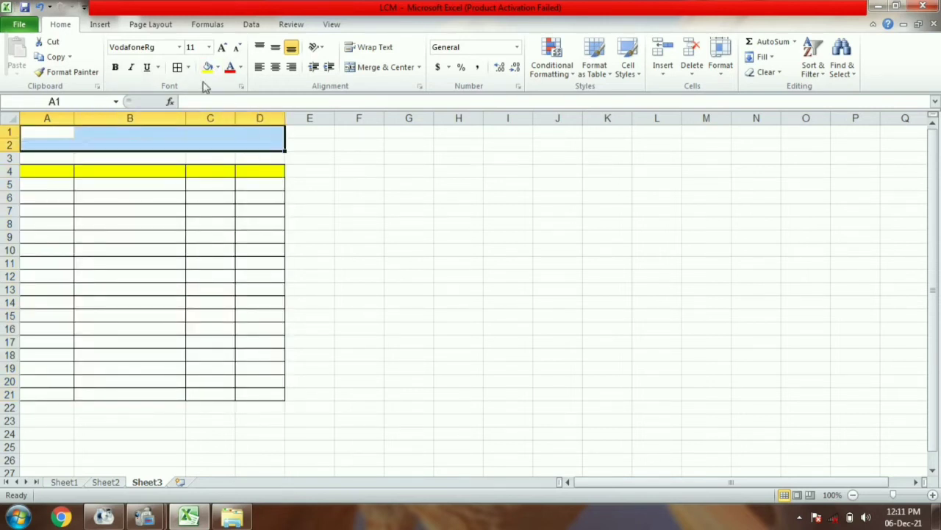
click(362, 70)
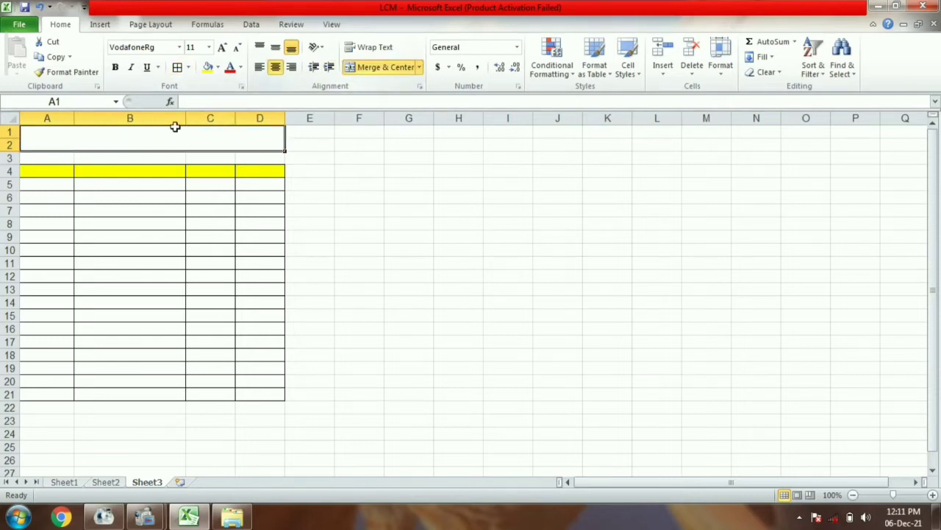
click(208, 66)
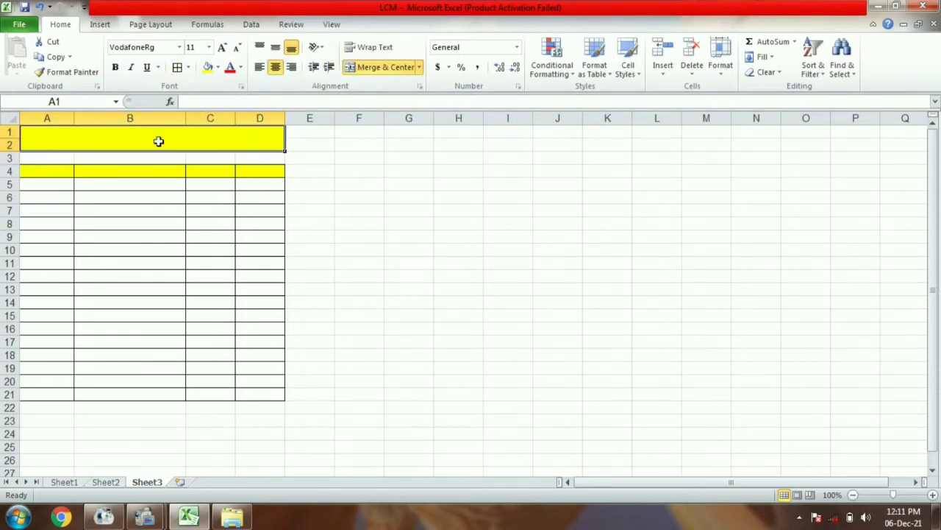
- Type the title 'Rank Formula' in the merged cell and make it bold 18 pt
text(r)
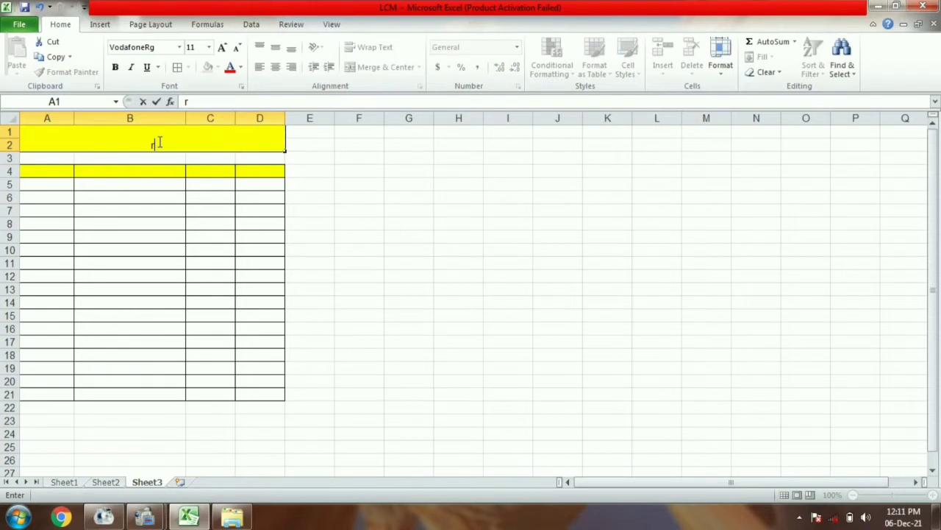
key(BackSpace)
text(Rank)
text( Fo)
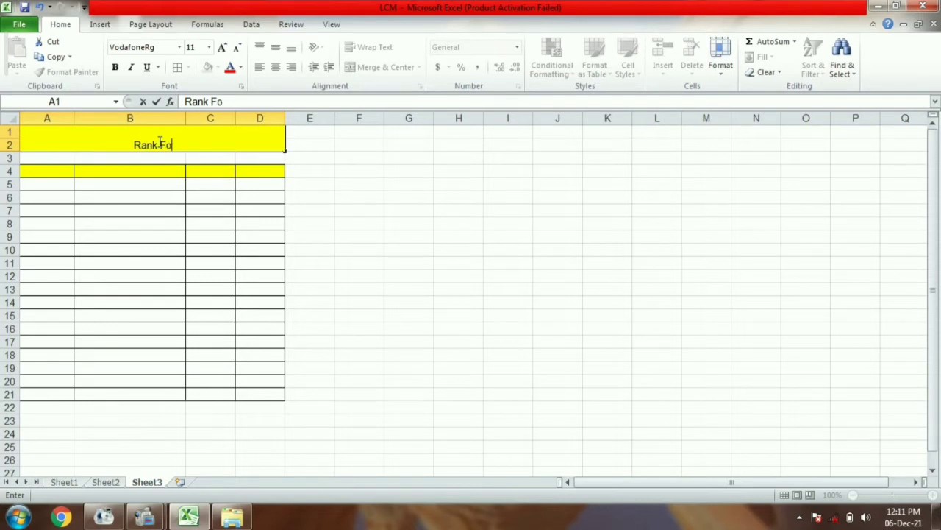
text(rmul)
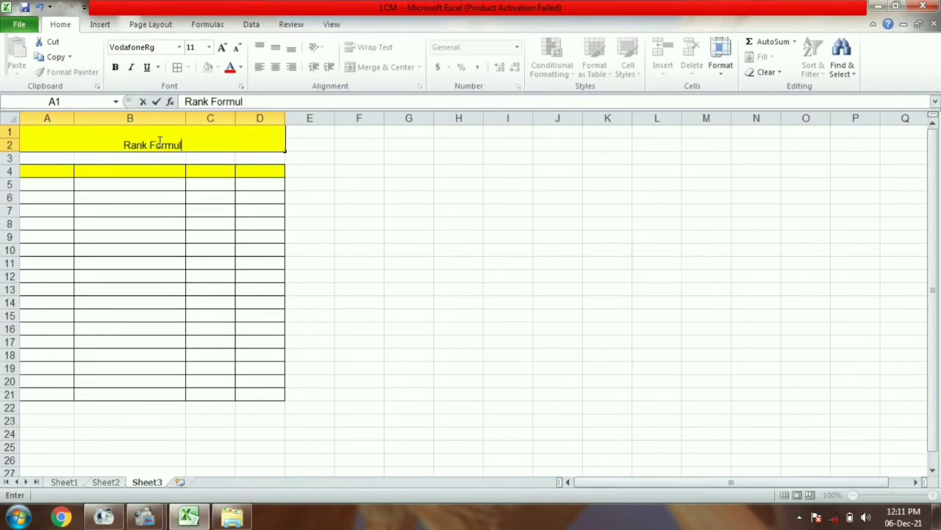
text(a)
key(Return)
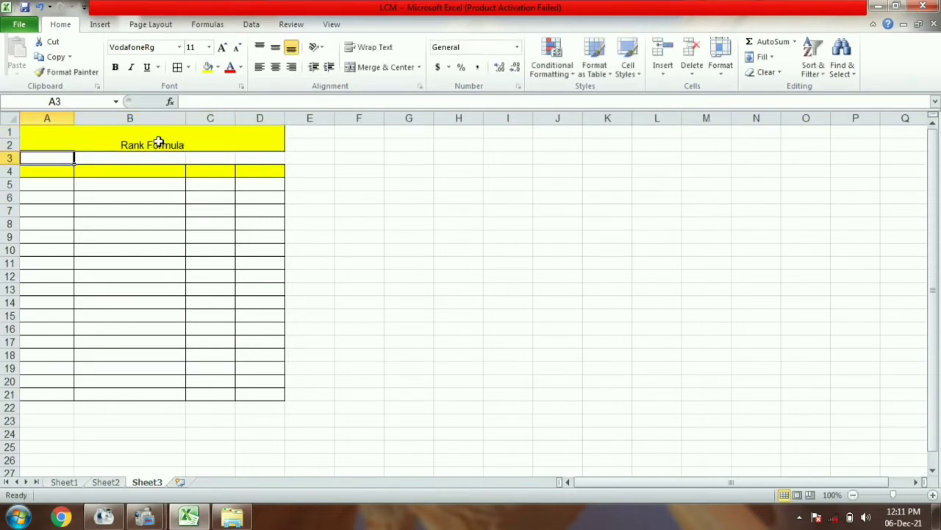
click(159, 142)
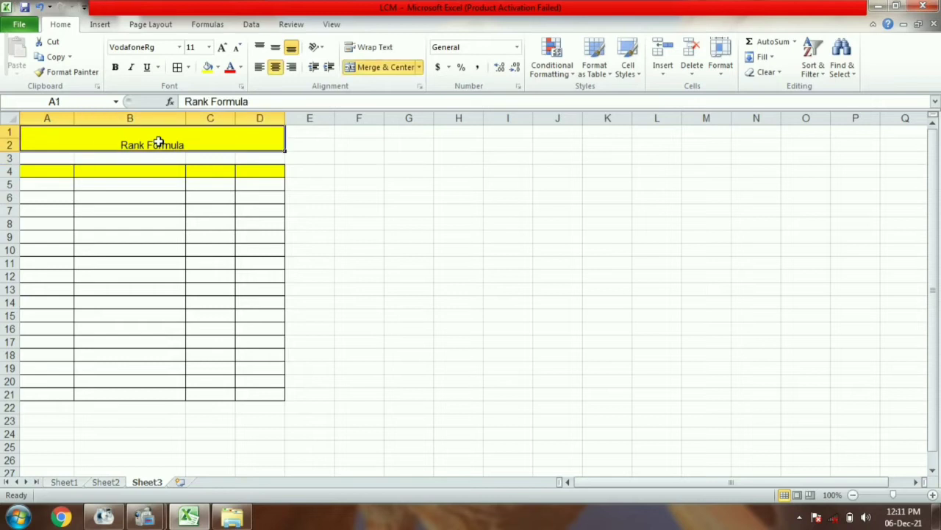
click(115, 67)
click(223, 48)
click(222, 48)
click(223, 47)
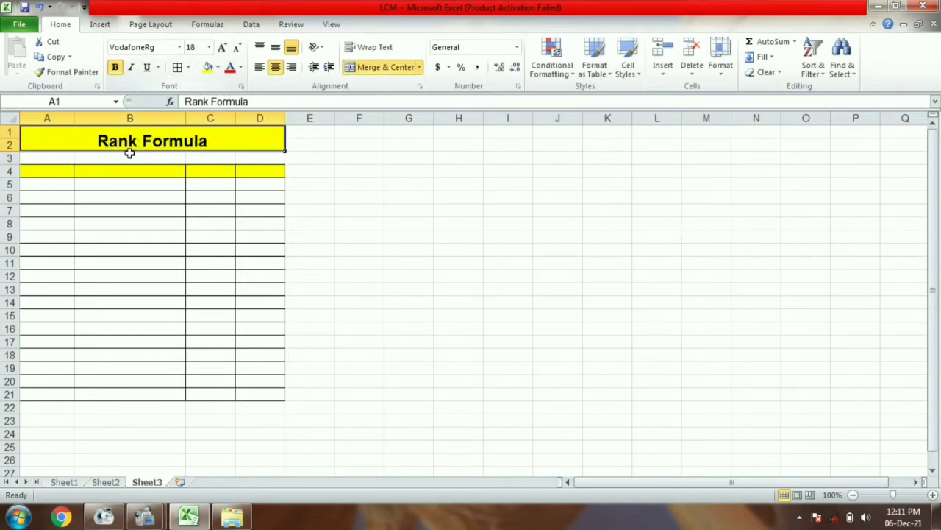
click(52, 172)
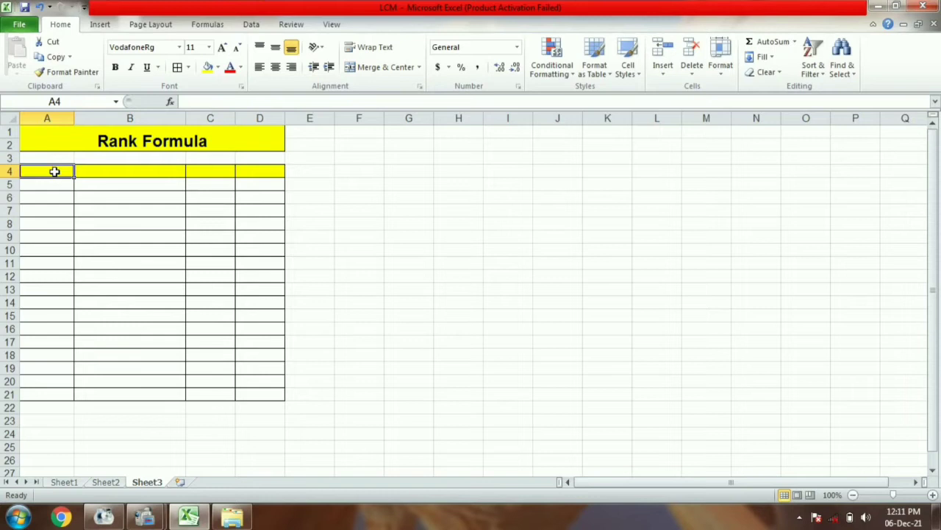
- Bold the header row A4:D4 and enter the heading 'Roll No .' in A4
drag(52, 171, 258, 170)
click(115, 67)
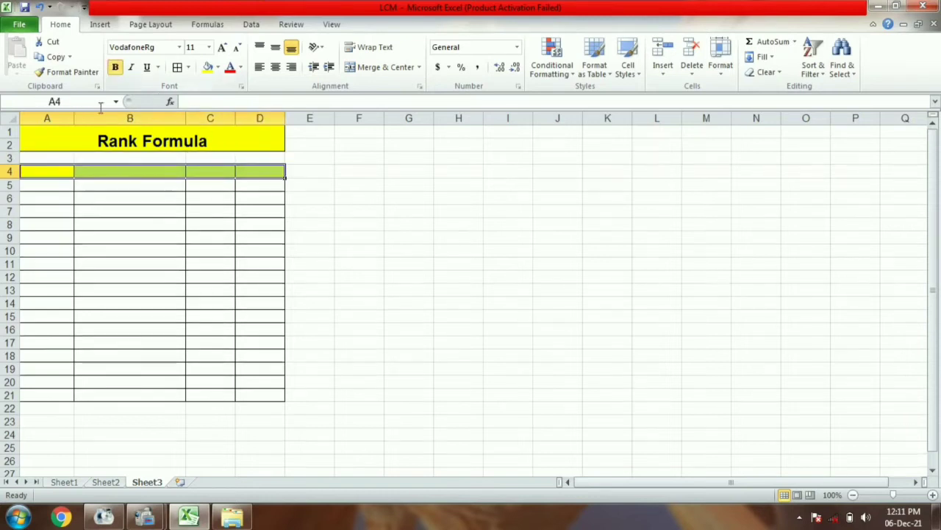
click(59, 171)
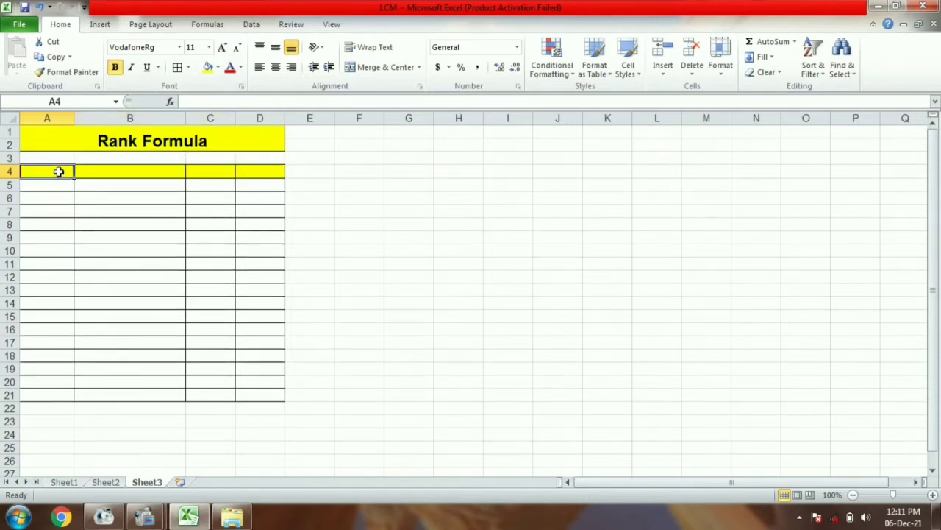
text(Ro)
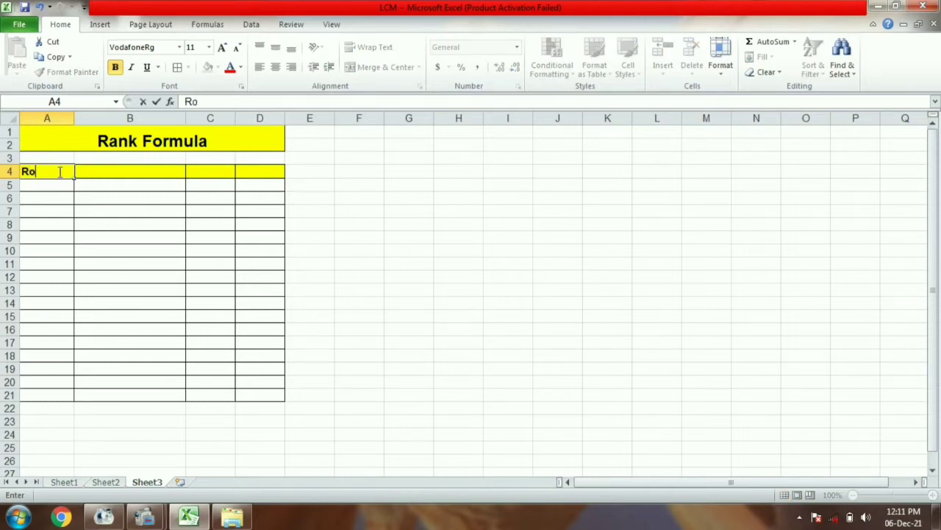
text(ll N)
text(o .)
key(Return)
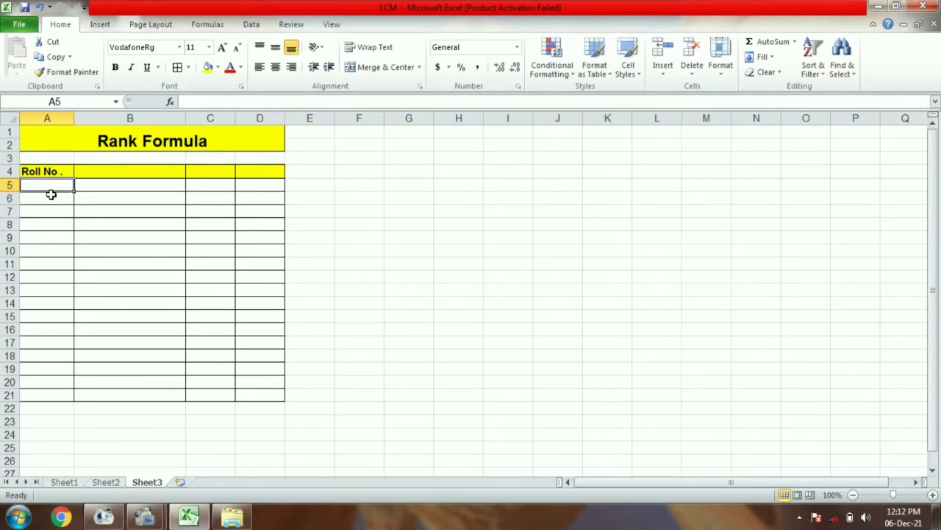
- Enter A001 and A002, then fill the series down to A017 in A21
text(A00)
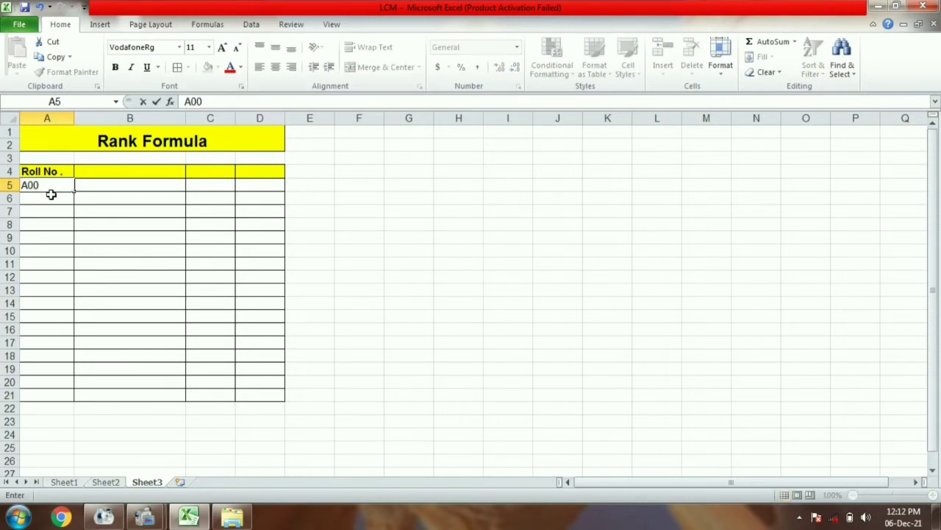
text(1)
click(48, 197)
text(A)
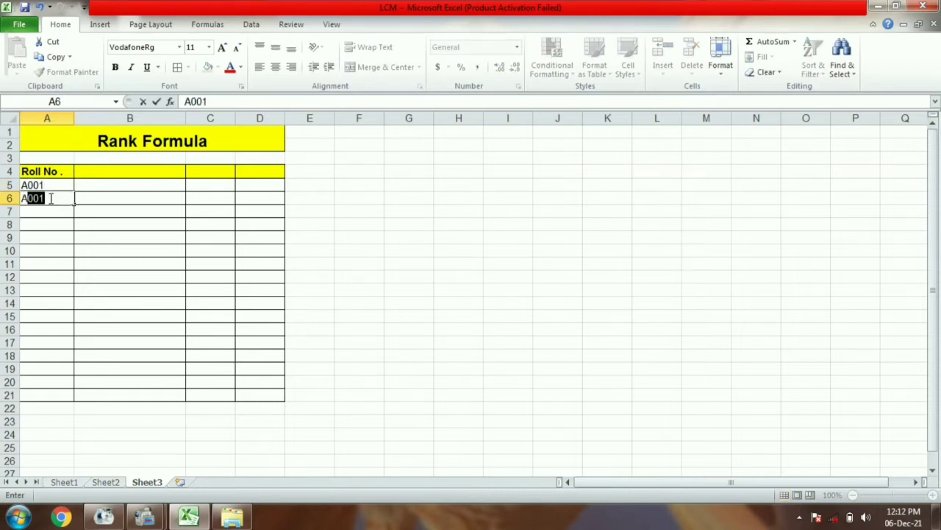
text(002)
key(Return)
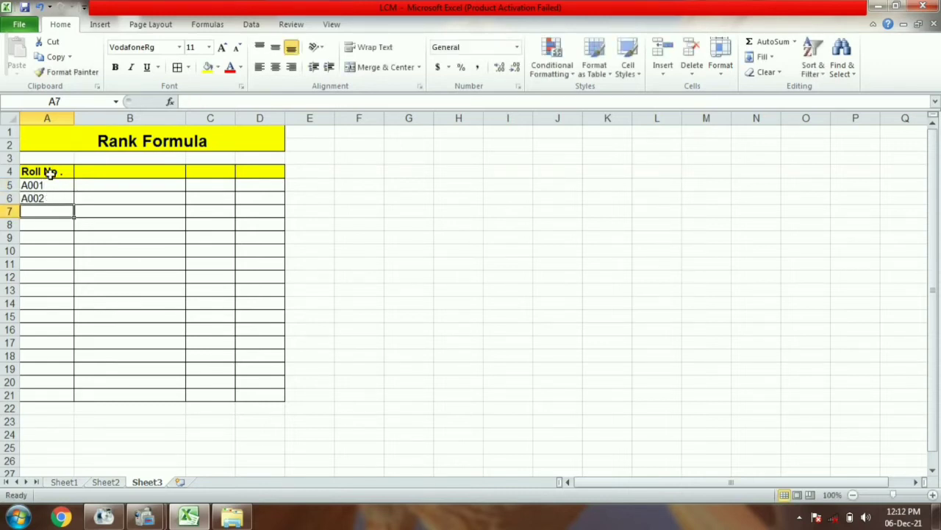
drag(48, 185, 56, 398)
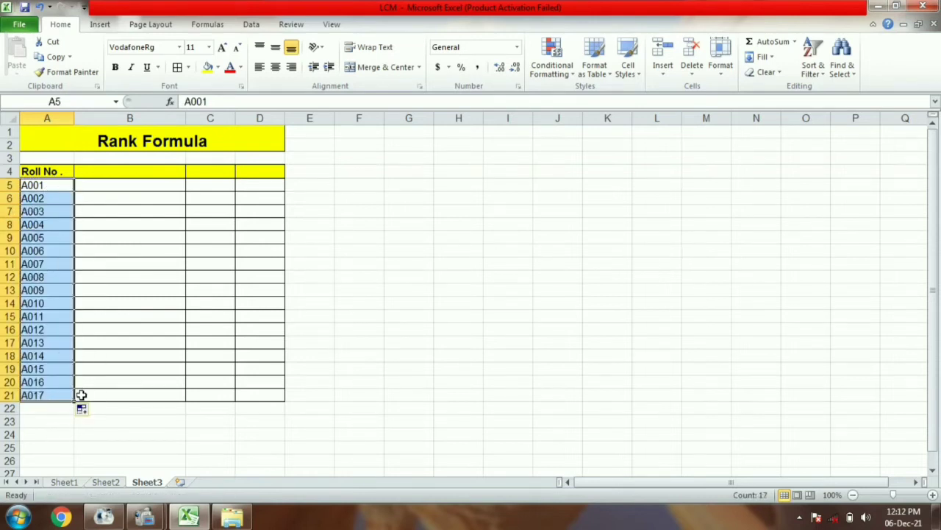
click(107, 191)
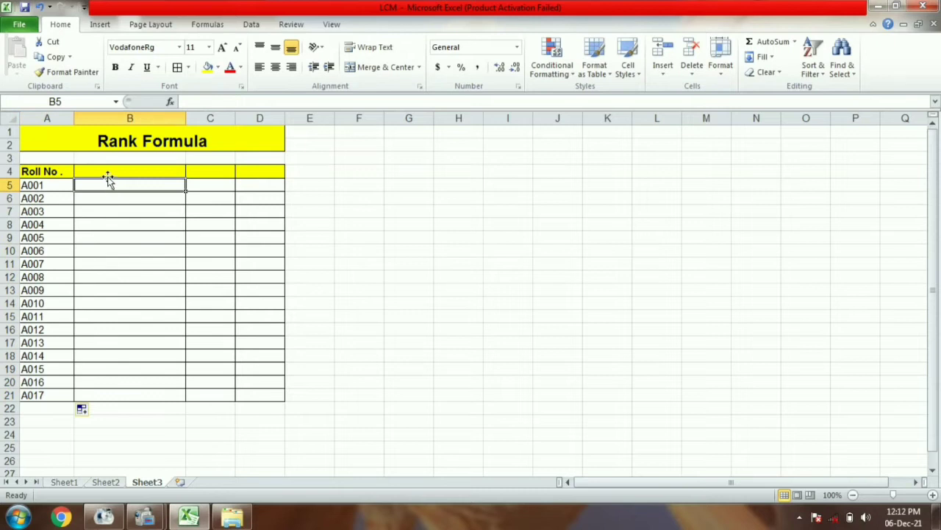
- Enter 'Name of Student' in B4 and widen column C
click(109, 174)
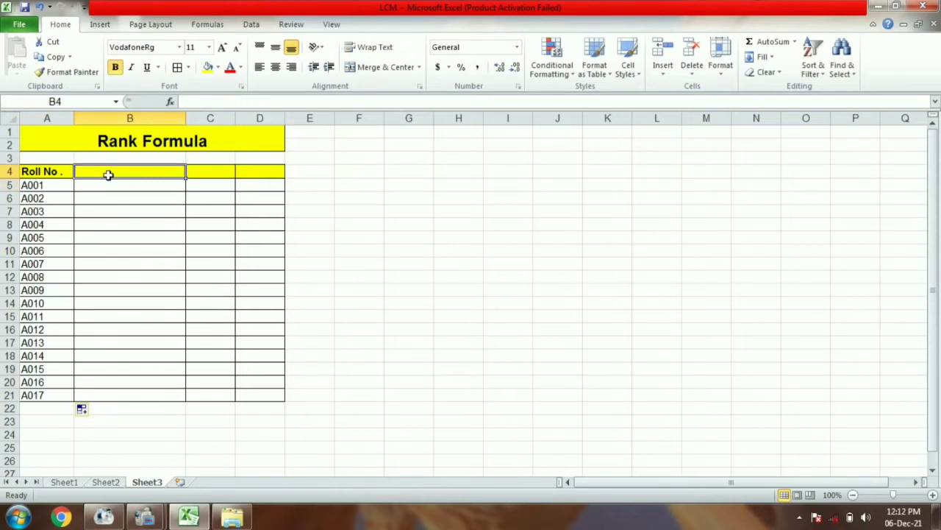
text(Nam)
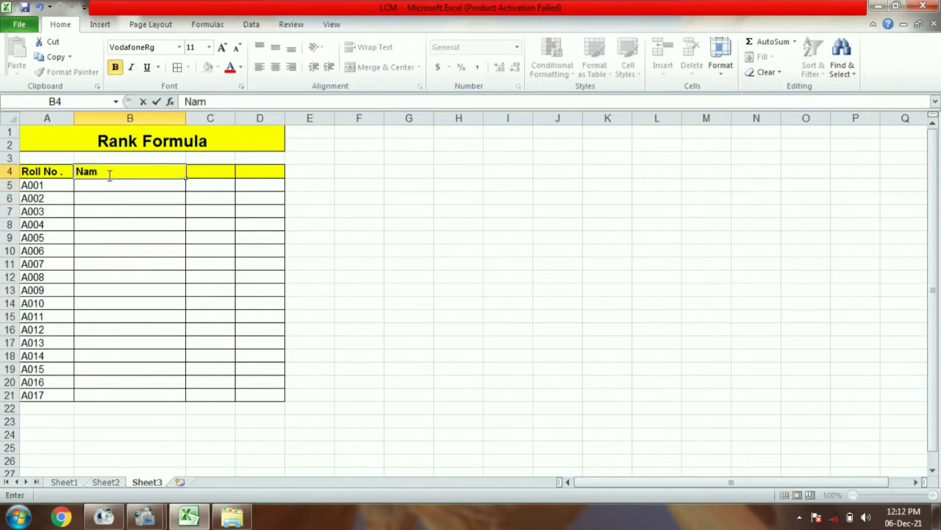
text(e o)
text(f S)
text(tuden)
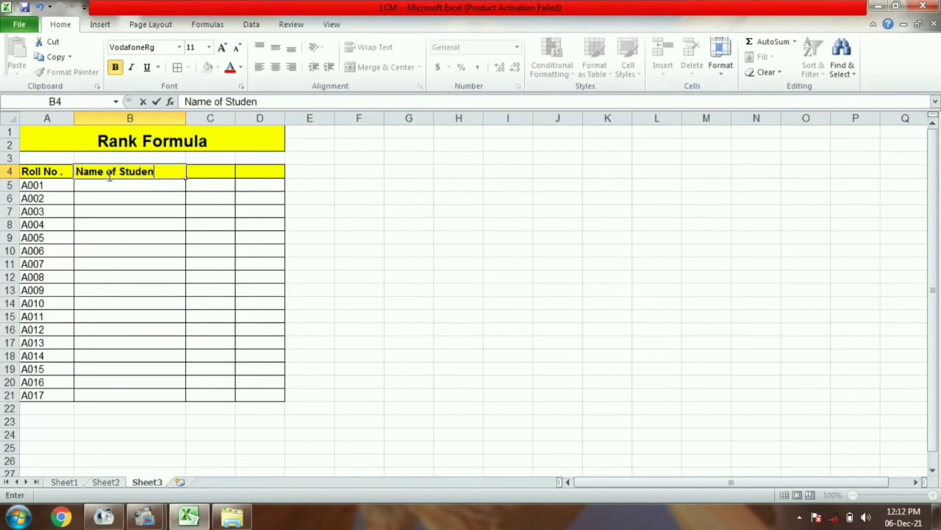
text(t)
key(Return)
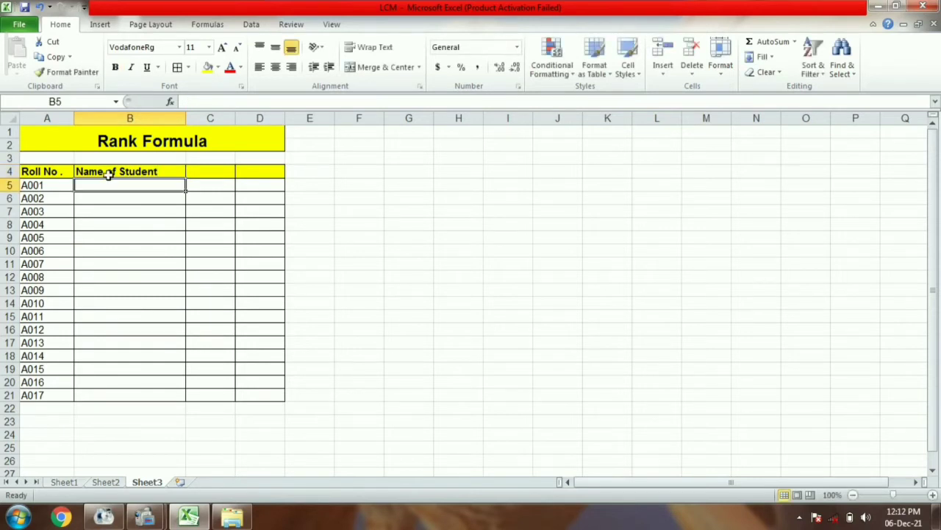
click(212, 171)
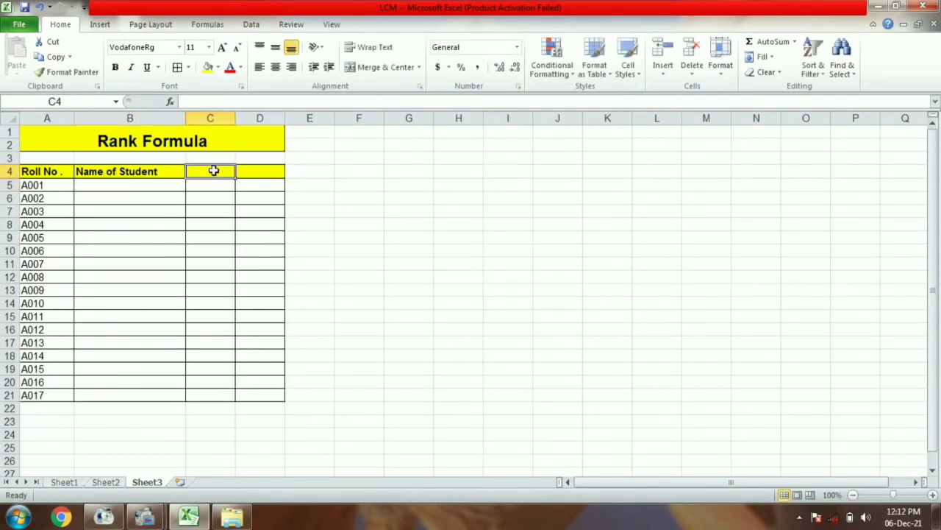
click(250, 118)
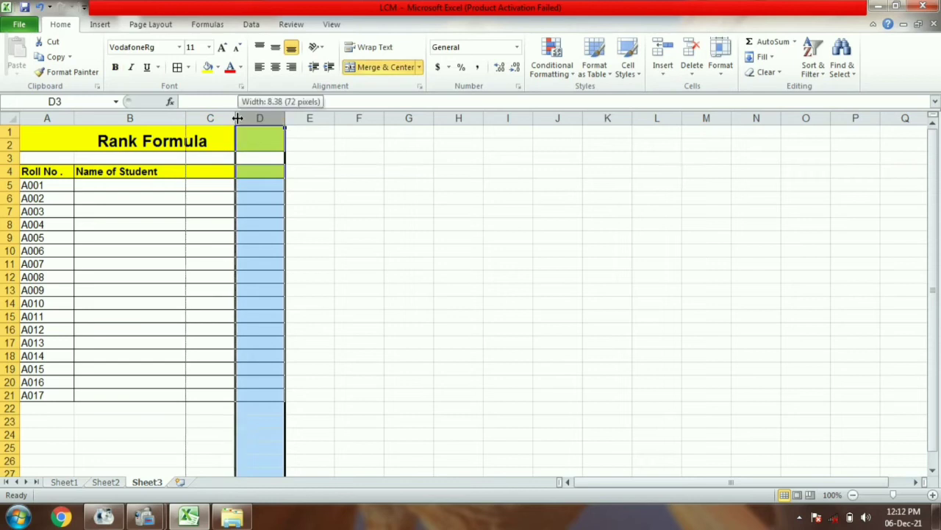
drag(235, 118, 263, 127)
- Enter the headings 'Percentage' in C4 and 'Rank' in D4
click(229, 171)
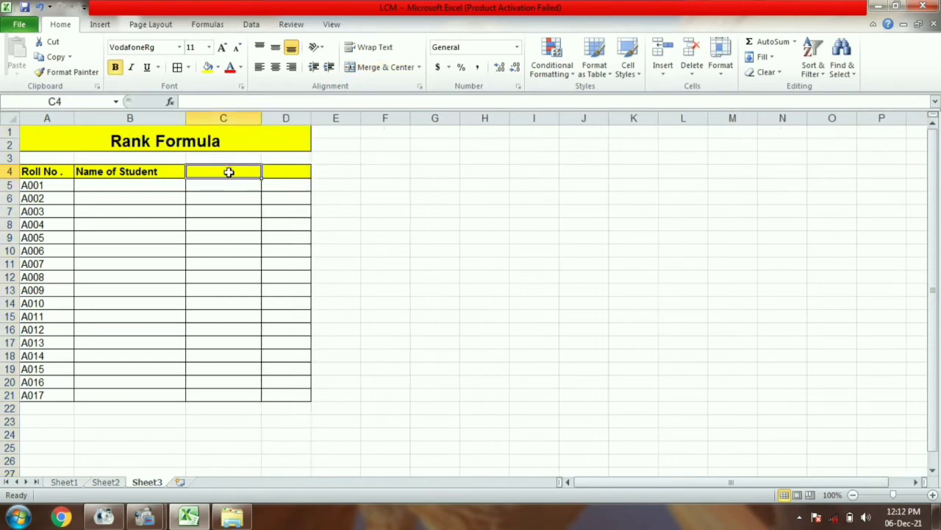
text(Per)
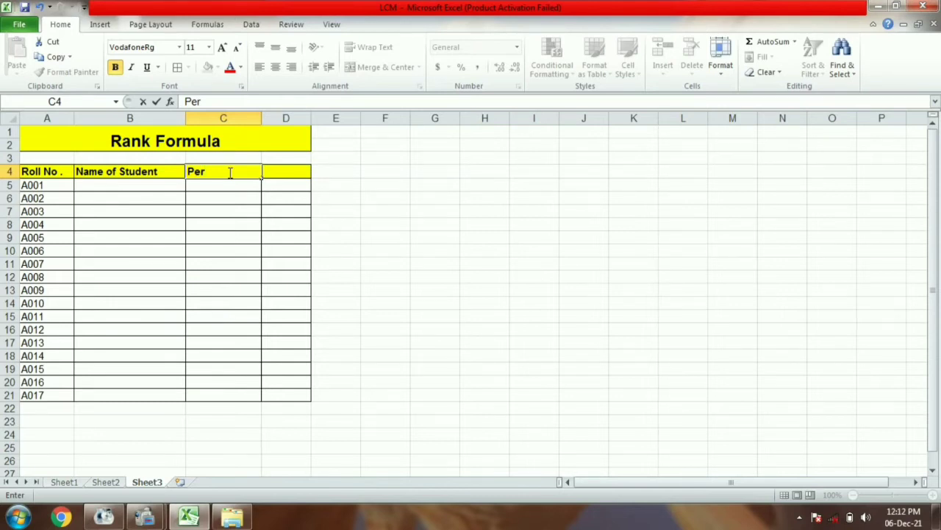
text(cent)
text(age)
key(Tab)
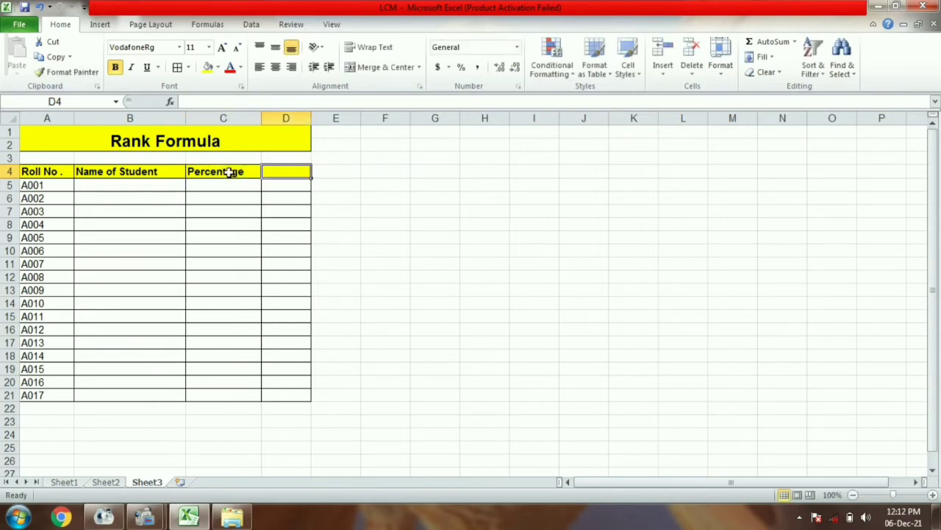
text(R)
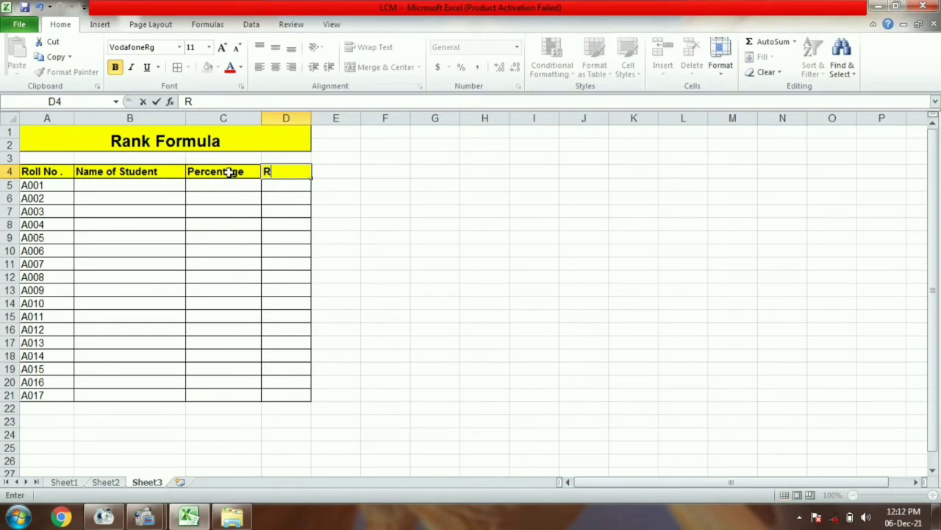
text(ank)
key(Return)
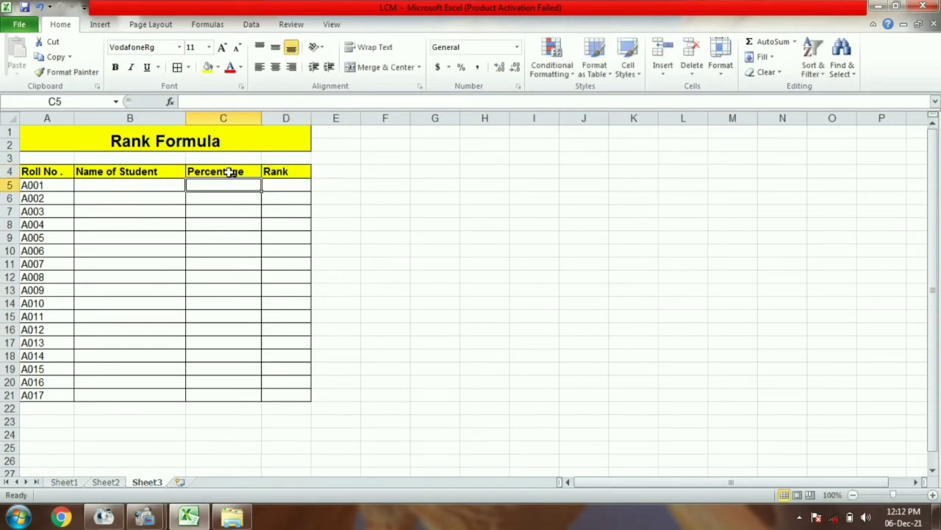
- Enter the first six student names in B5:B10
click(106, 189)
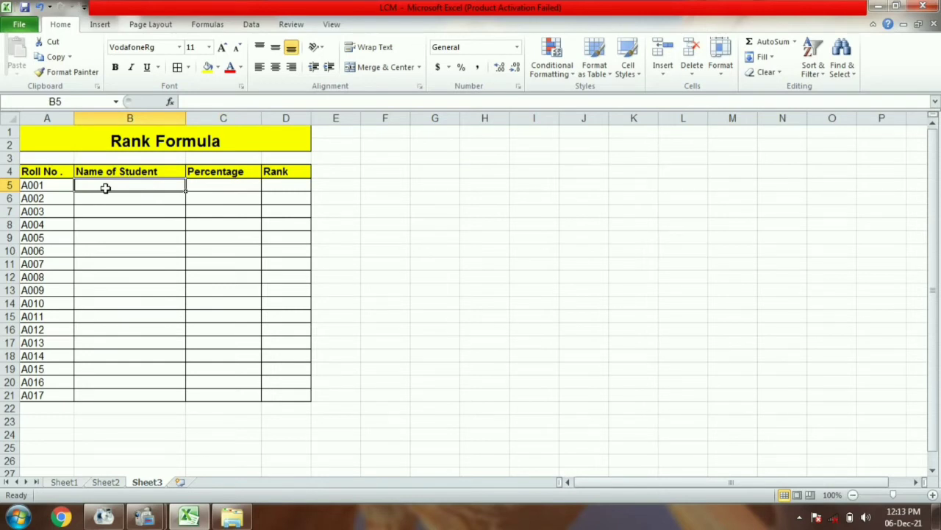
text(mi)
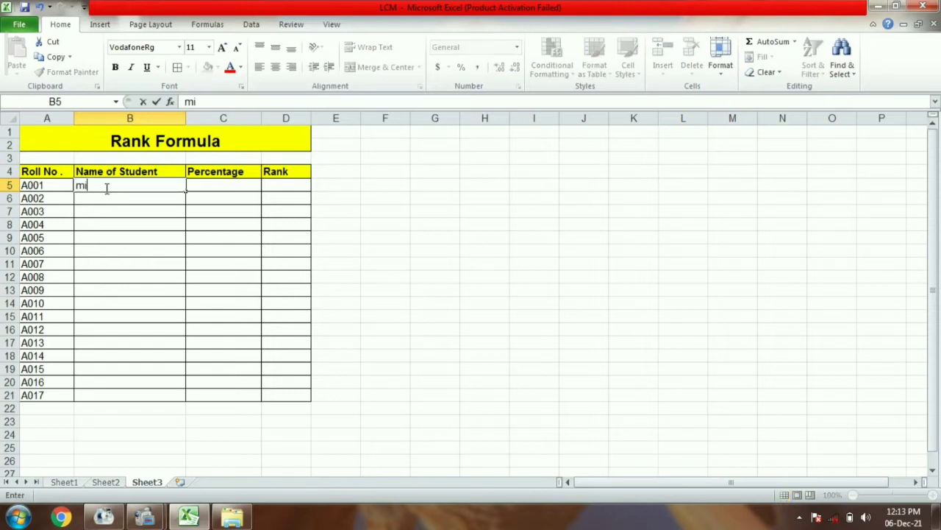
text(ra i)
key(BackSpace)
key(BackSpace)
key(BackSpace)
key(BackSpace)
text(Mi)
text(ra K)
text(umari)
key(Return)
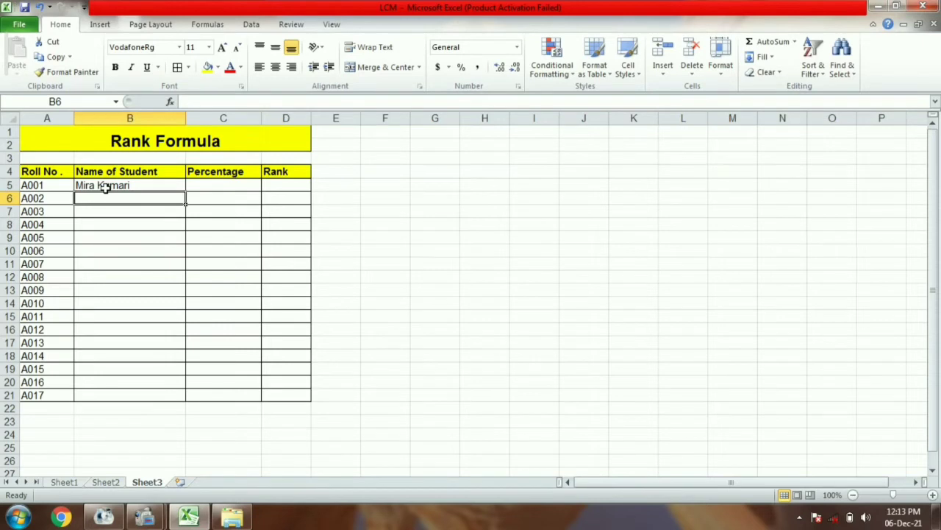
text(Puja Ku)
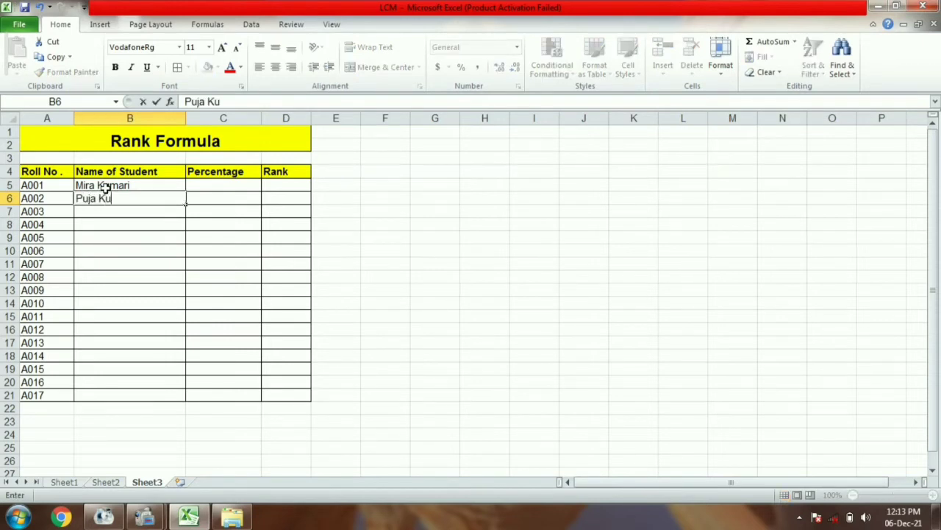
text(mari)
key(Return)
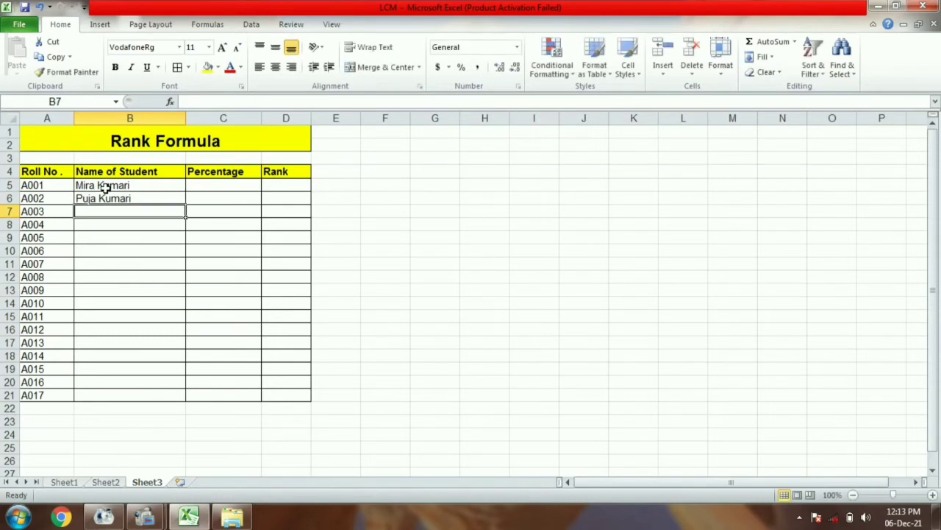
text(Go)
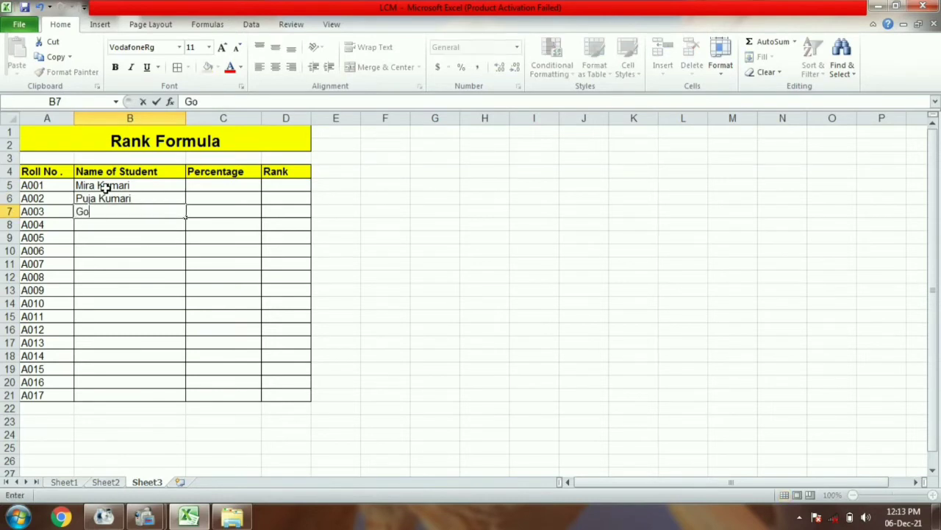
text(ip K)
text(umari)
key(Return)
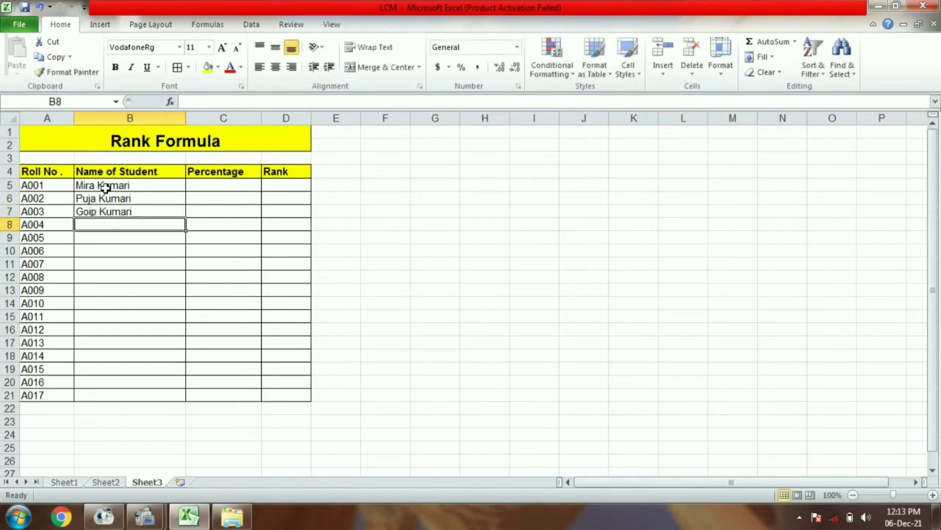
text(Ni)
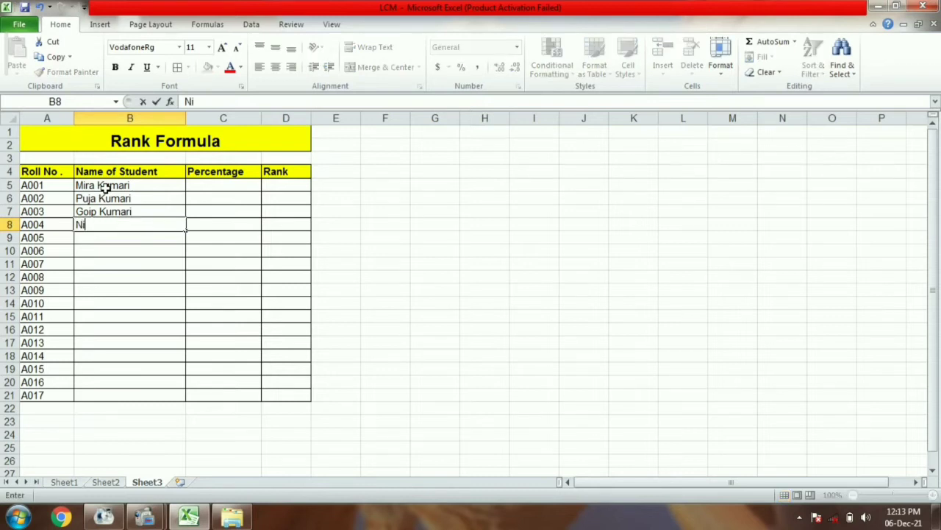
text(raj S)
text(eth)
key(Return)
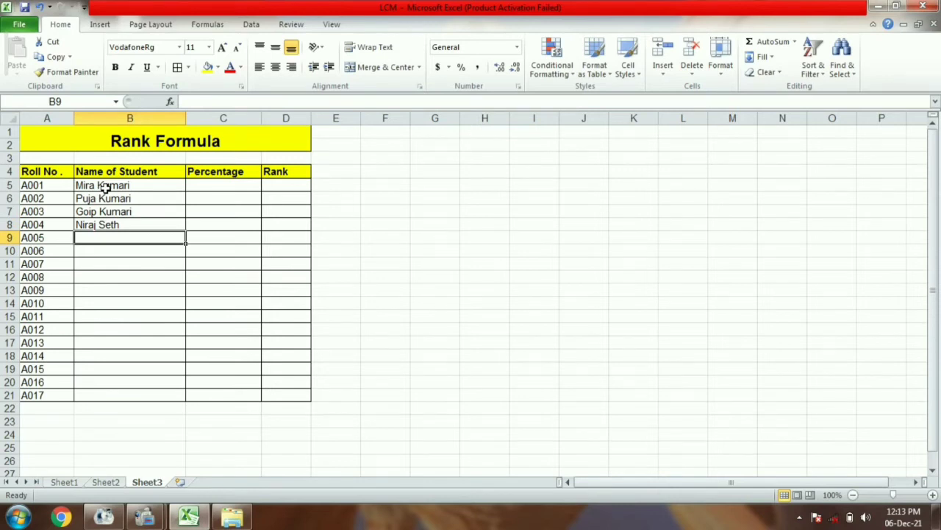
text(Pu)
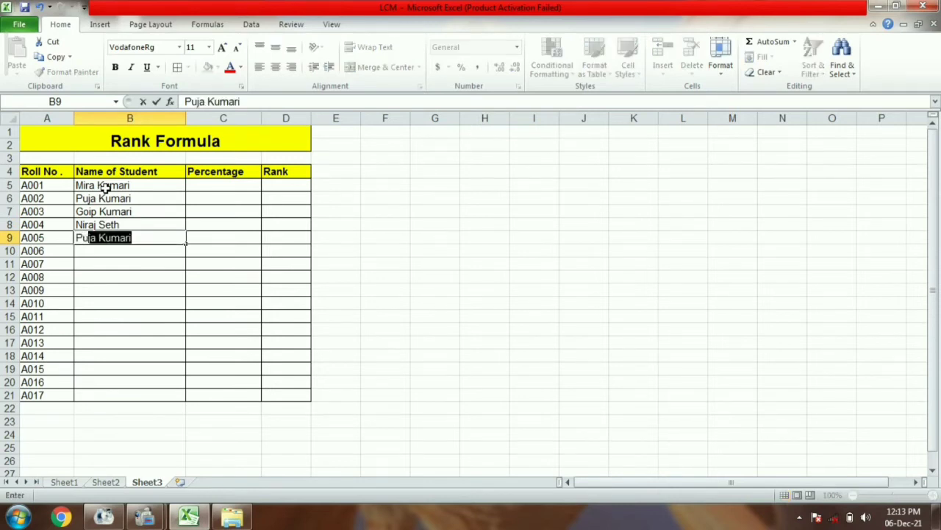
text(swa M)
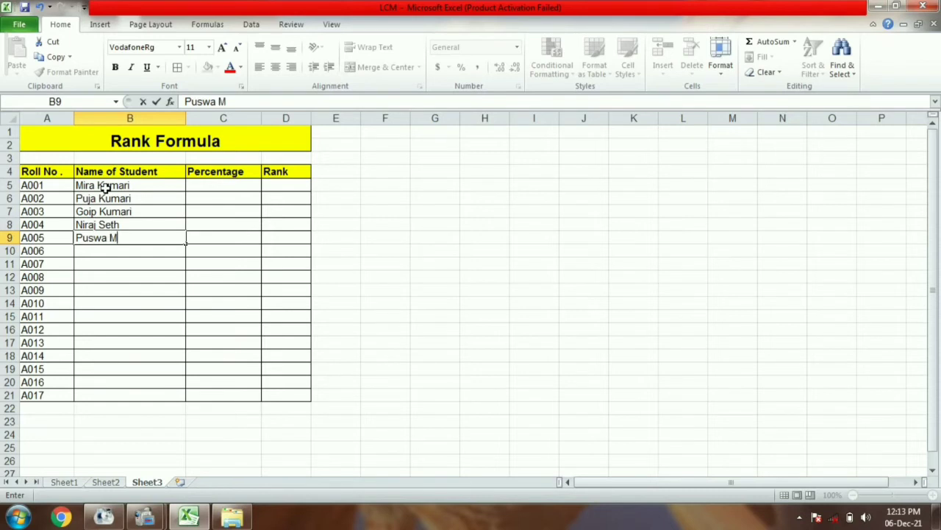
text(unda)
key(Return)
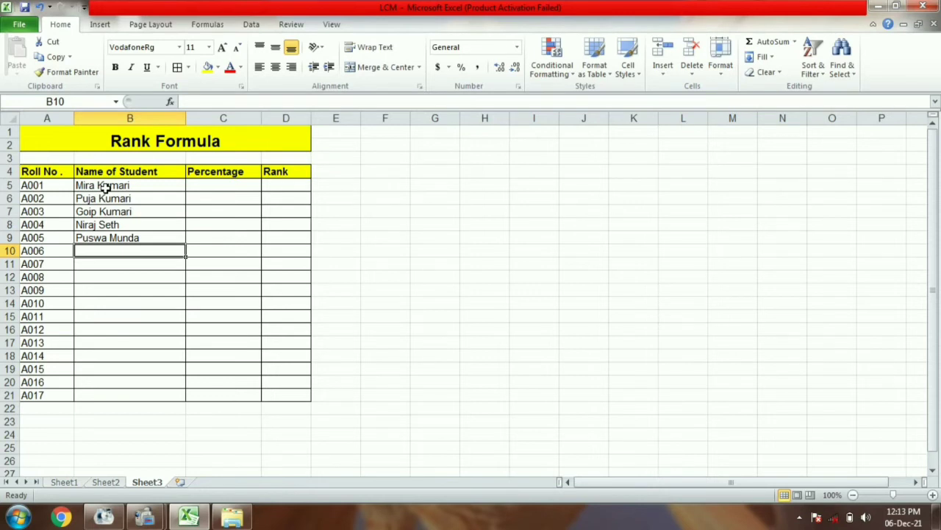
text(Sad)
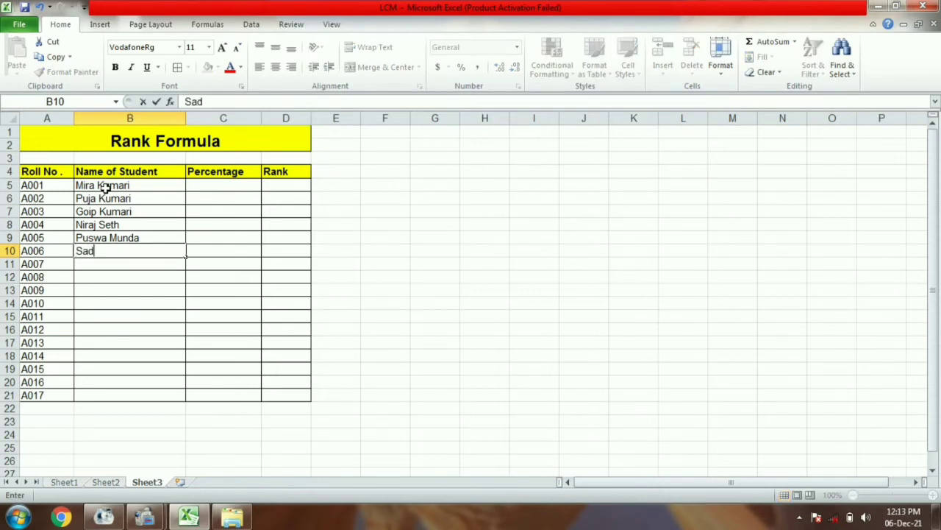
text(hu Mun)
text(da)
key(Return)
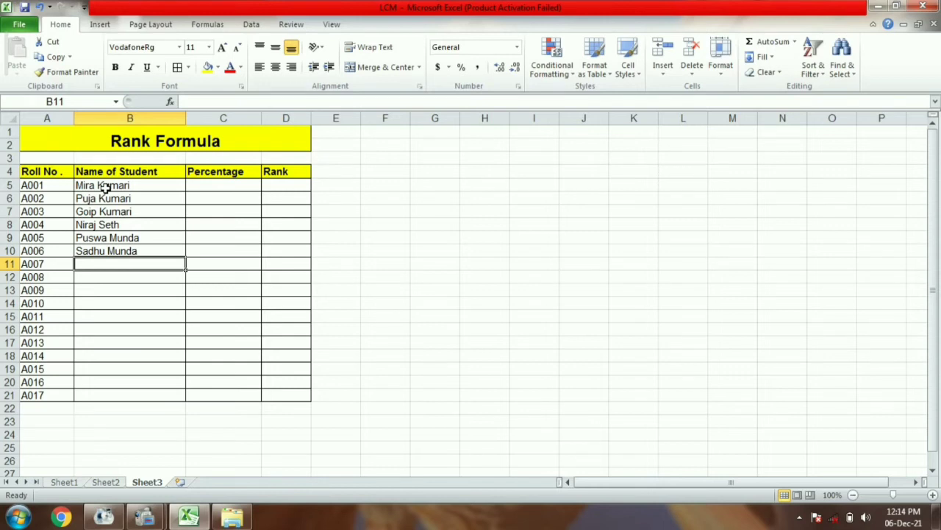
- Enter the next five student names in B11:B15
text(a)
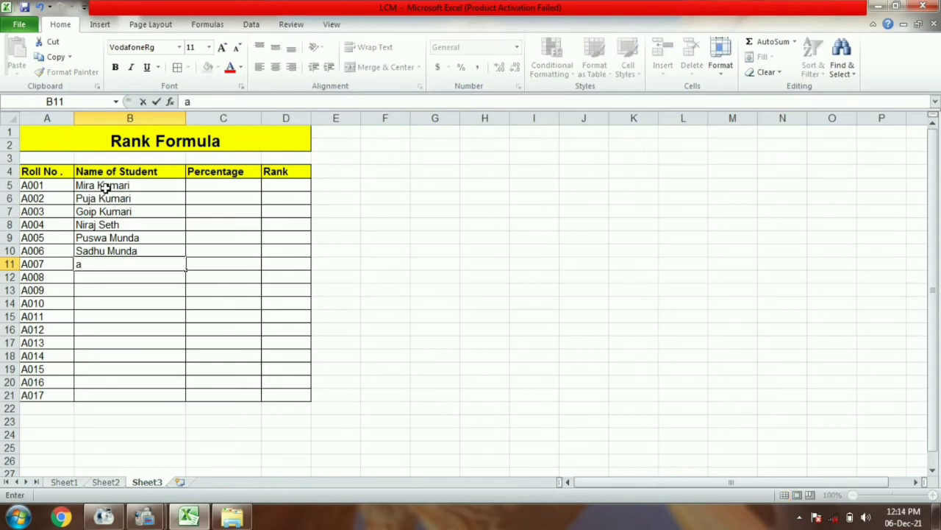
text(ryan )
text(Ja)
key(BackSpace)
key(BackSpace)
text(mu)
text(nda)
key(Return)
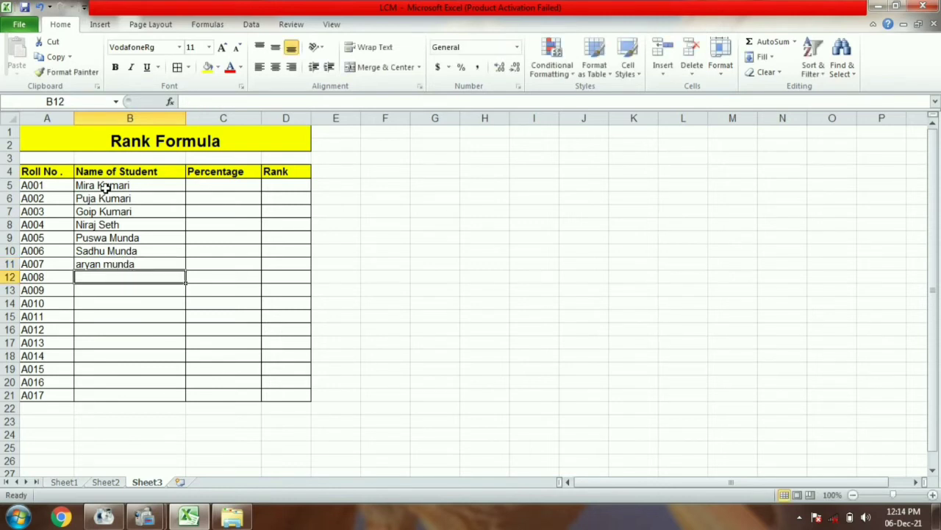
text(kuldee)
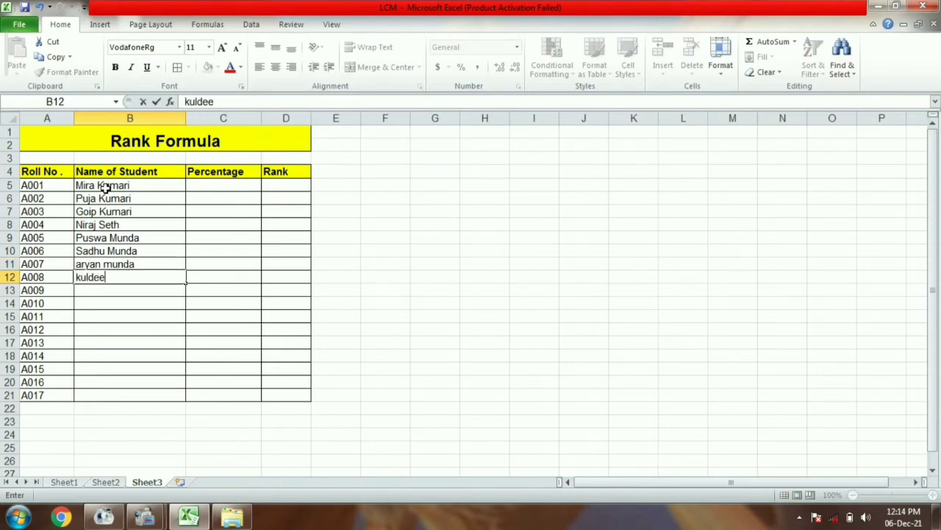
text(p seth)
key(Return)
text(golu )
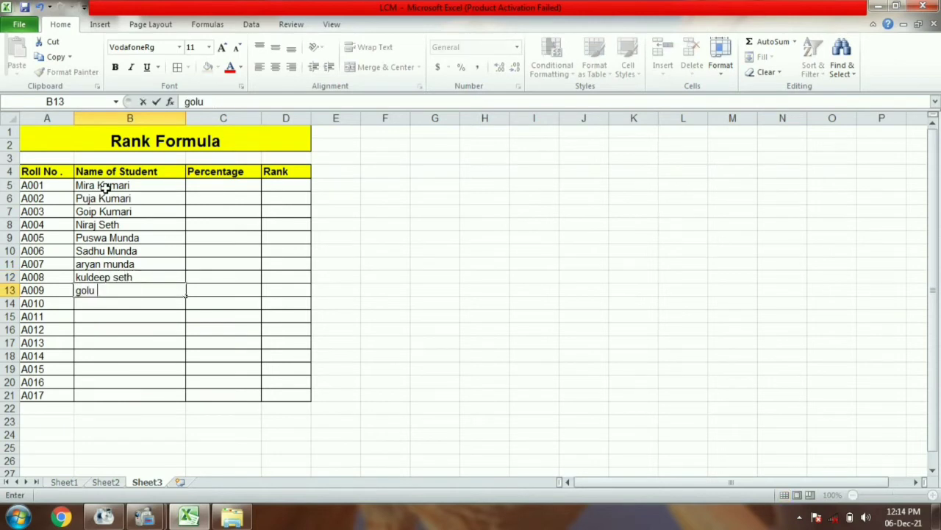
text(machhuw)
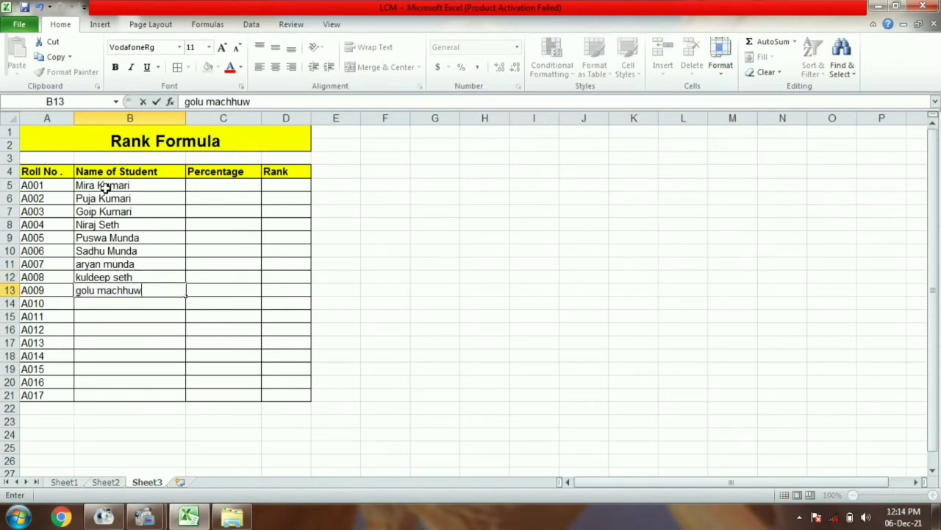
text(a)
key(Return)
text(pihu )
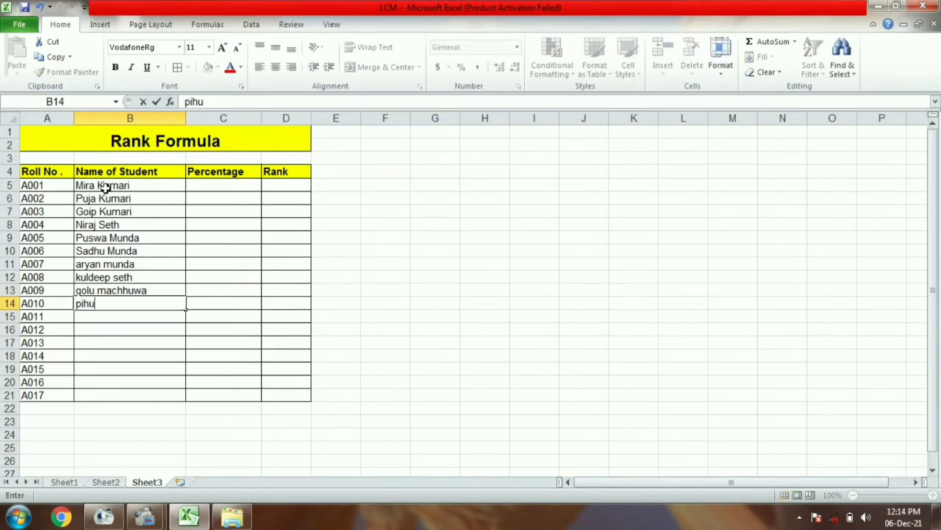
text(kuma)
text(ri)
key(Return)
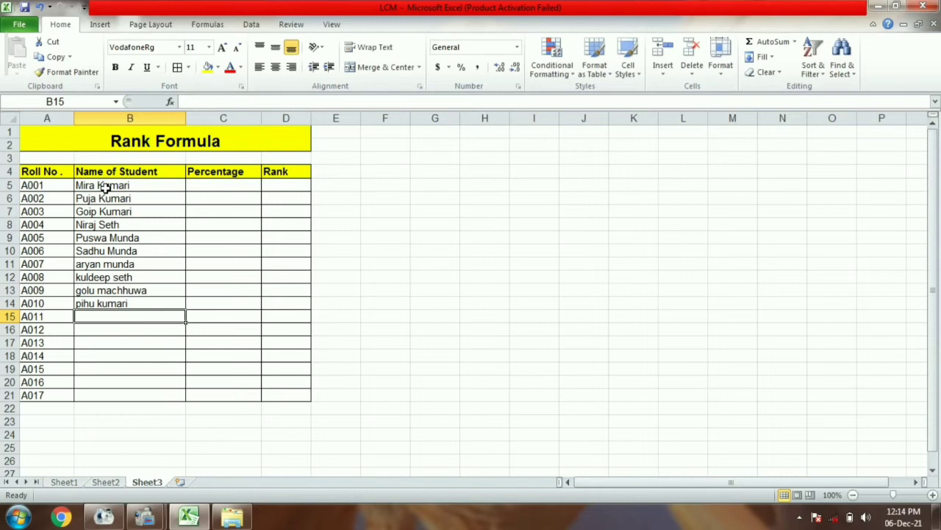
text(pintu )
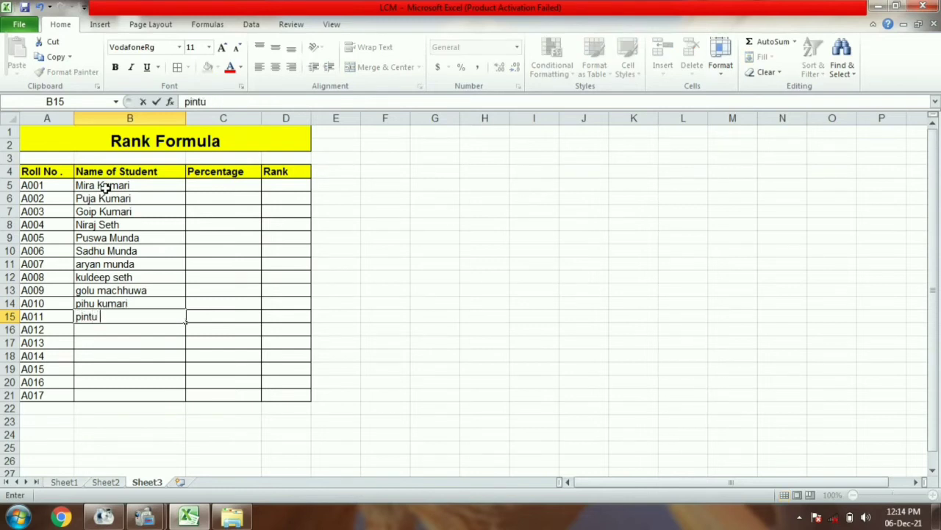
text(kumar)
key(Return)
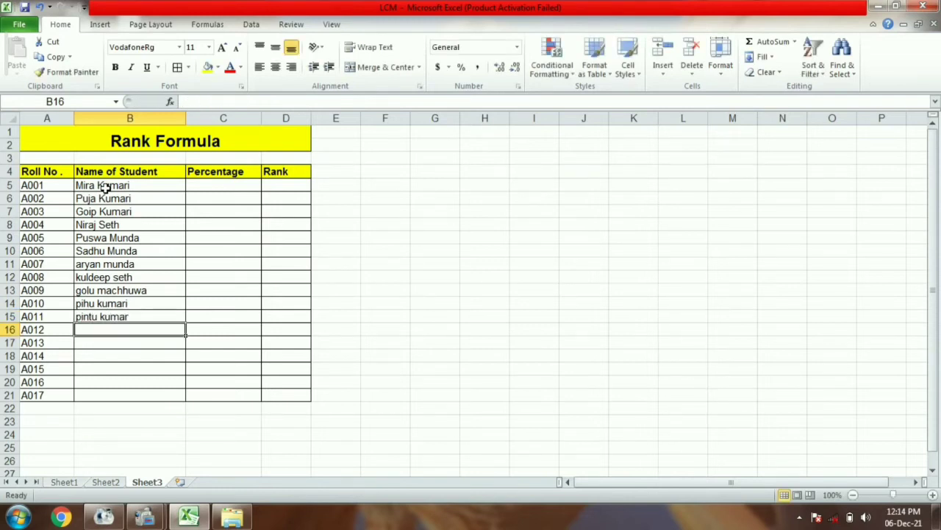
- Enter the student names for B16:B20, typing two names into B20
text(cho)
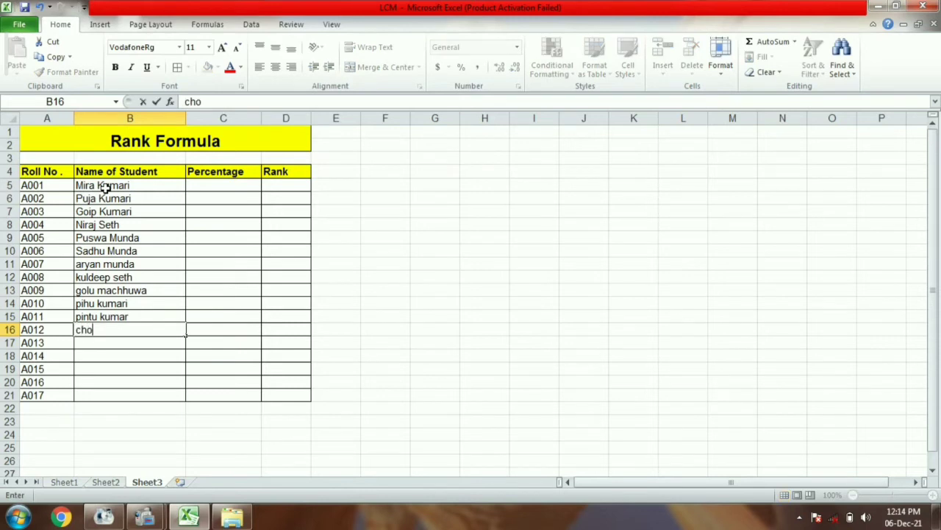
text(t)
text(u)
text( lal swa)
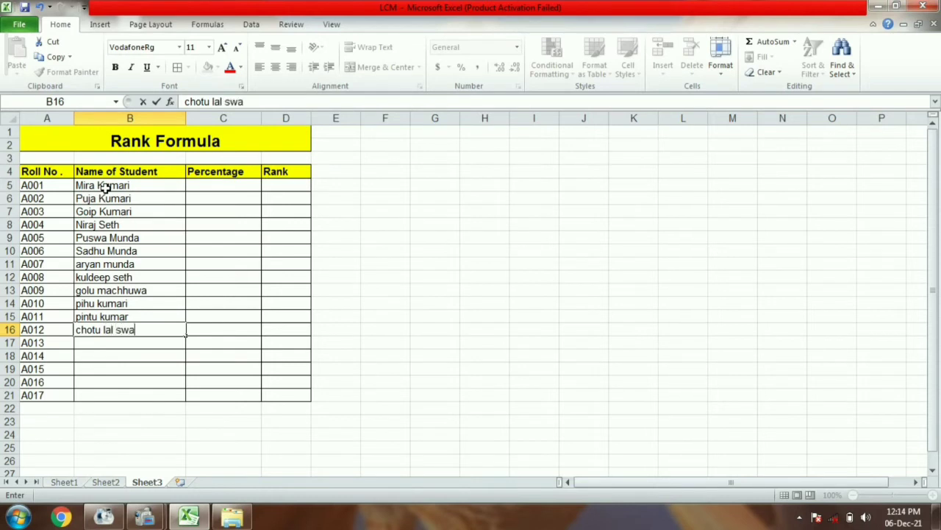
text(ns)
text(i)
key(Return)
text(dee)
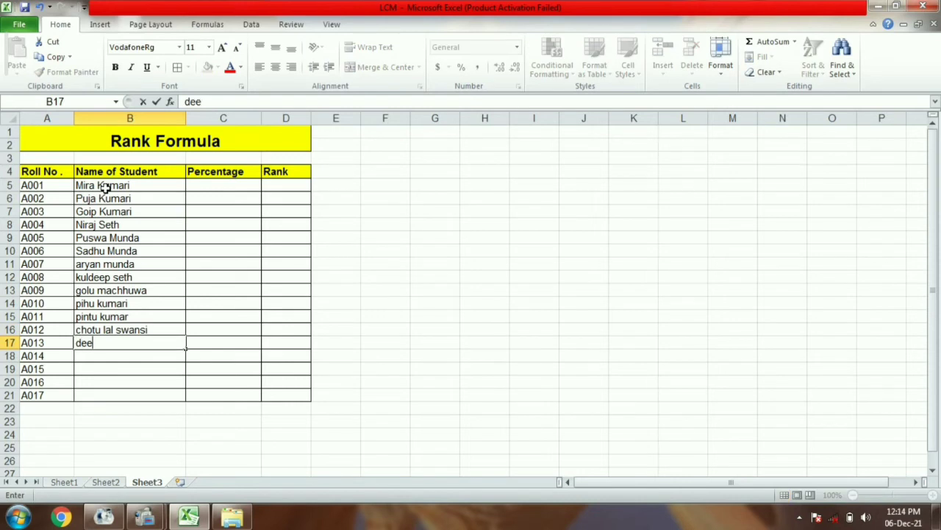
text(pak)
text( machhuw)
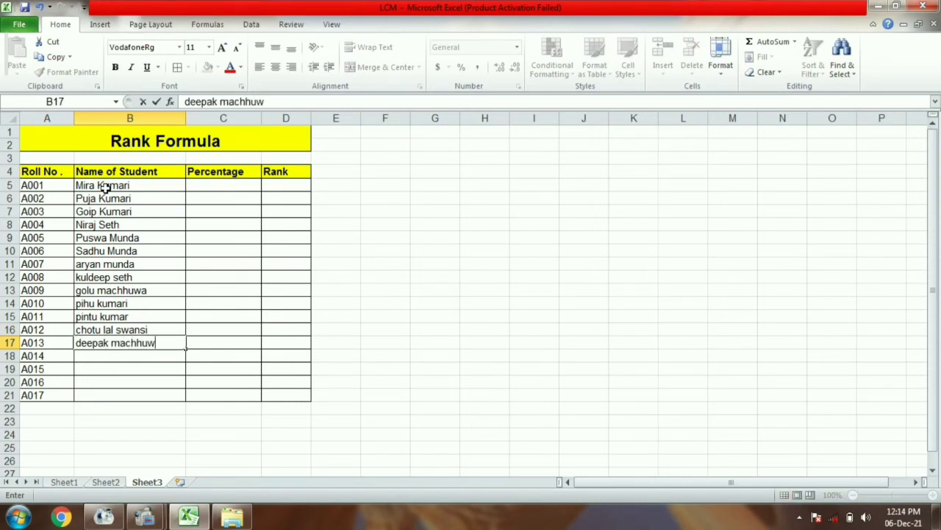
text(a)
key(Return)
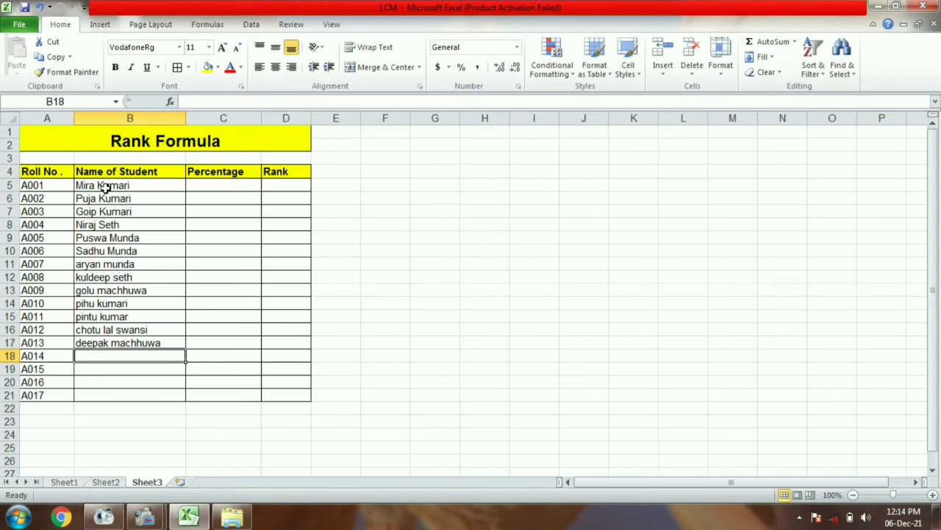
text(hiral)
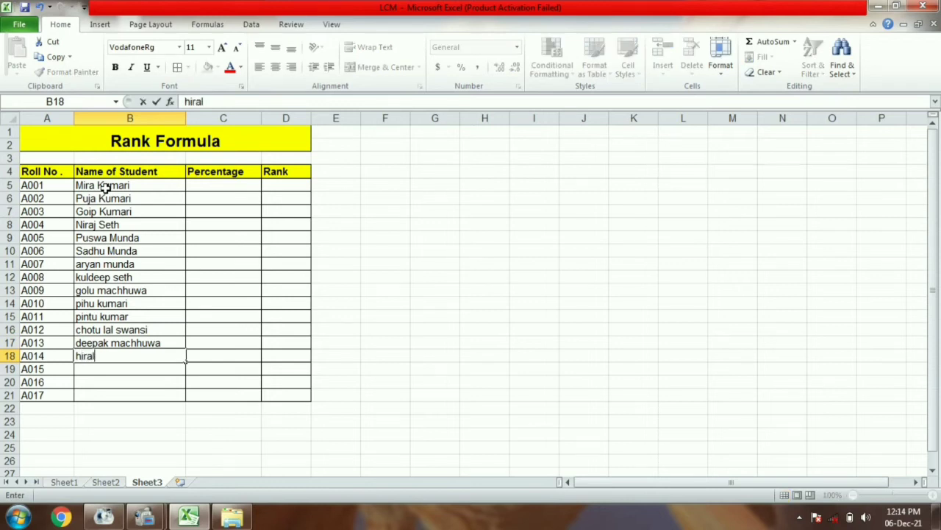
text(al du)
text(tta)
key(Return)
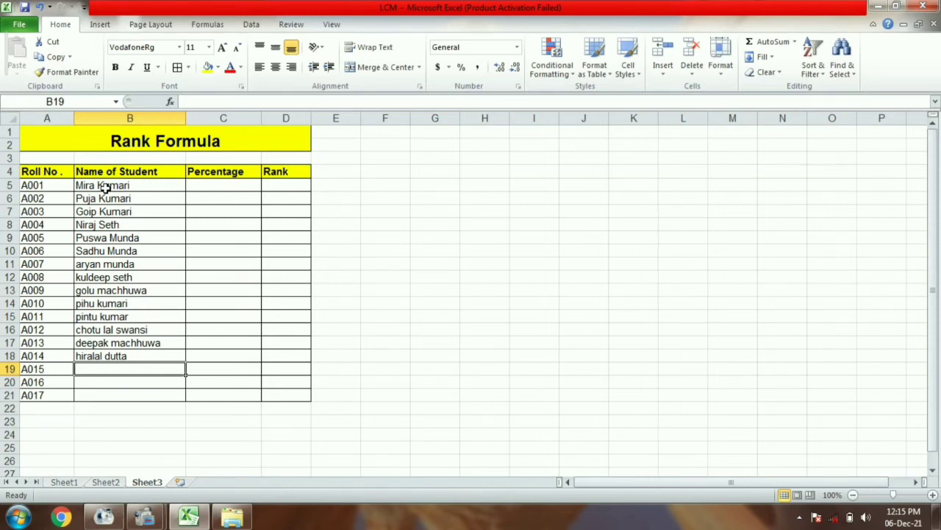
text(mi)
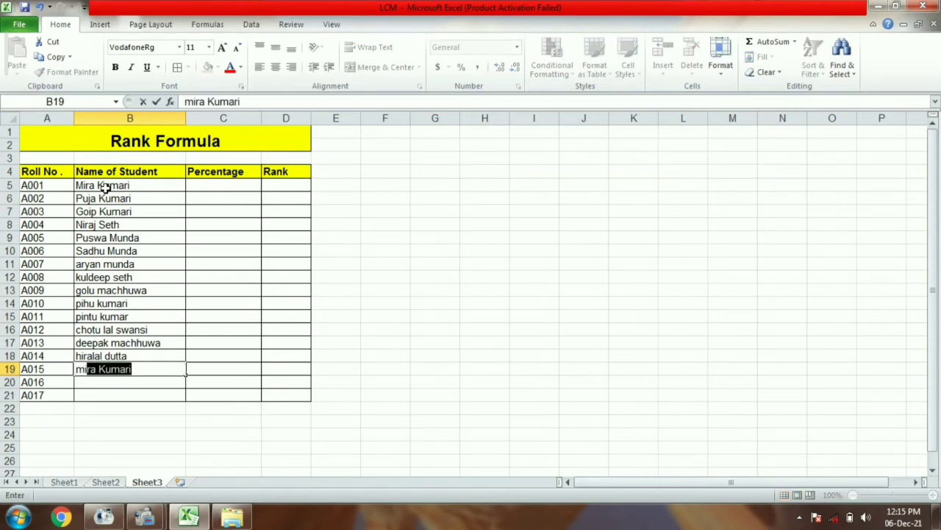
text(nku)
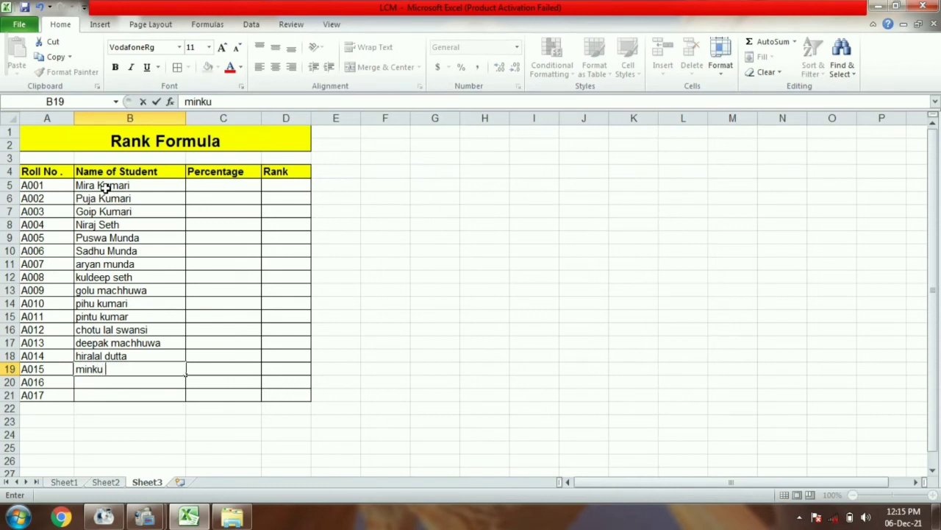
text( kumar)
text(i)
key(Return)
text(h)
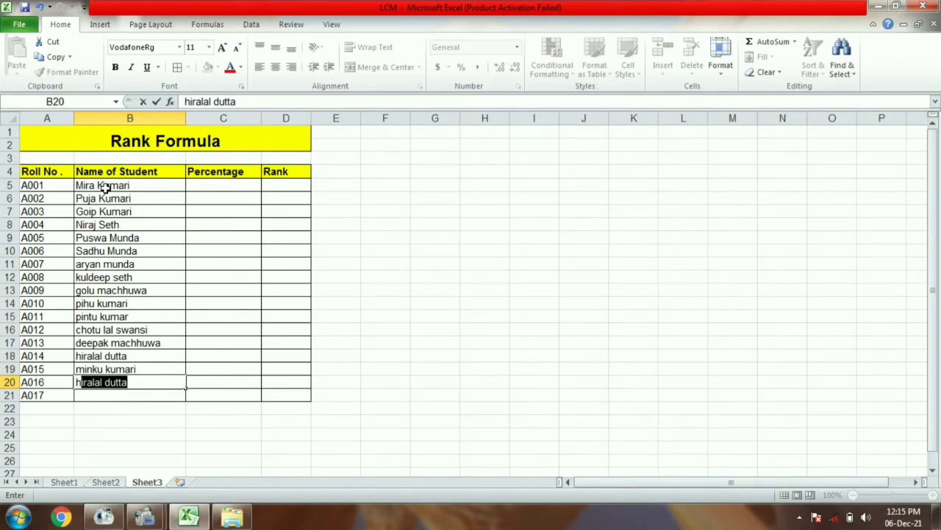
text(ar)
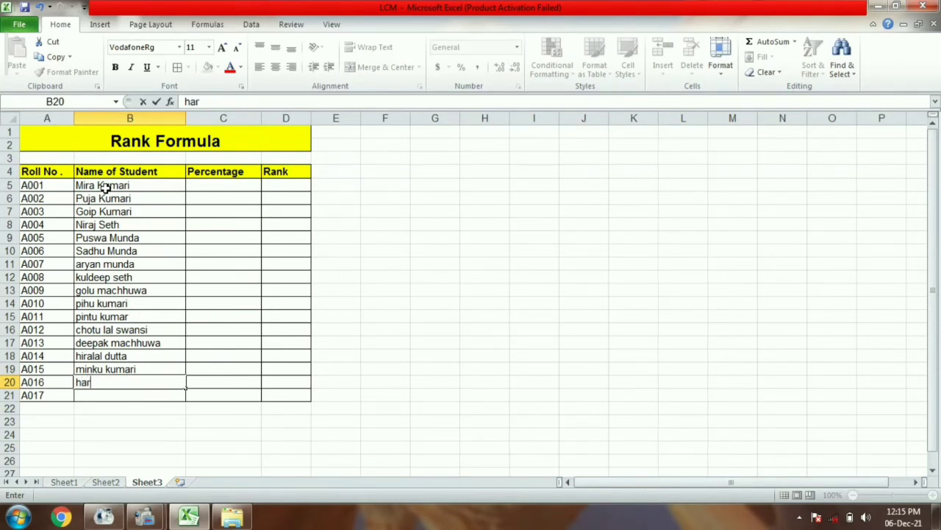
text(en )
text(du)
text(tta su)
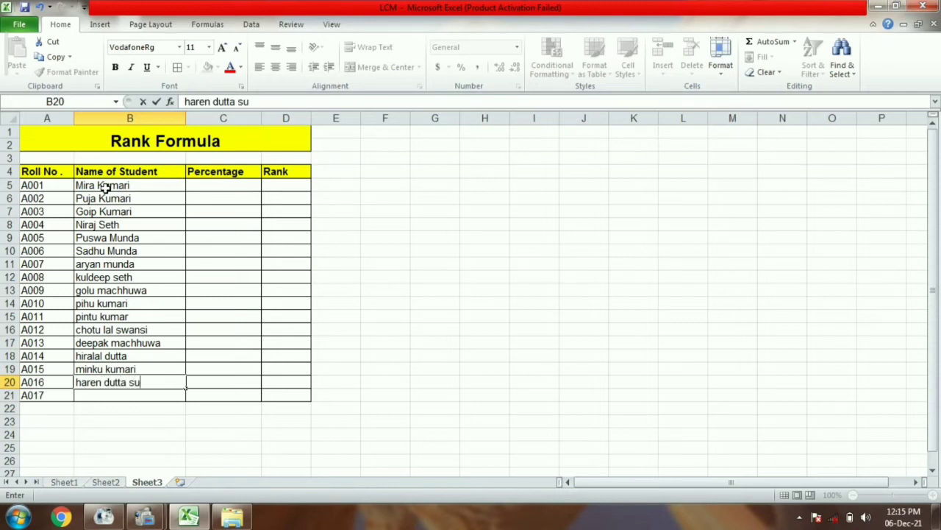
text(jata k)
text(umari)
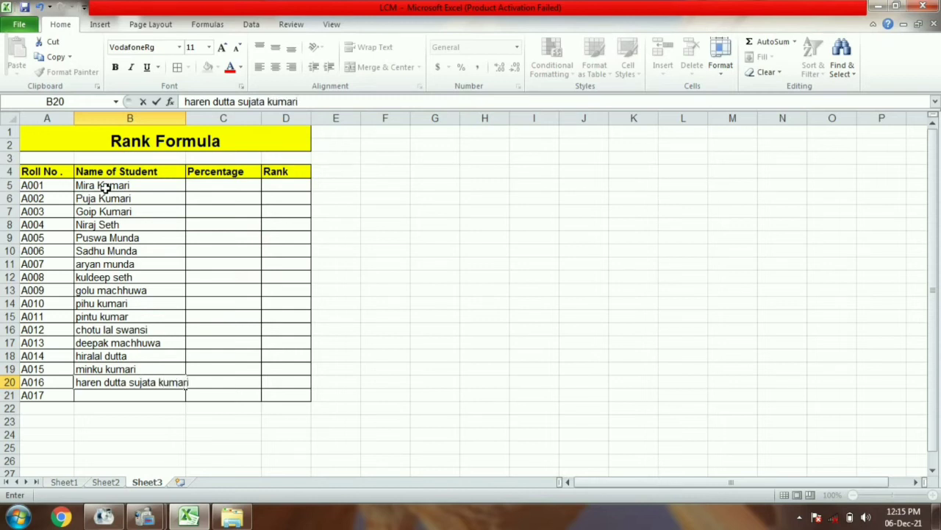
- Move the extra second name out of B20 and paste it into B21
double_click(143, 383)
drag(164, 382, 199, 382)
key(ctrl+c)
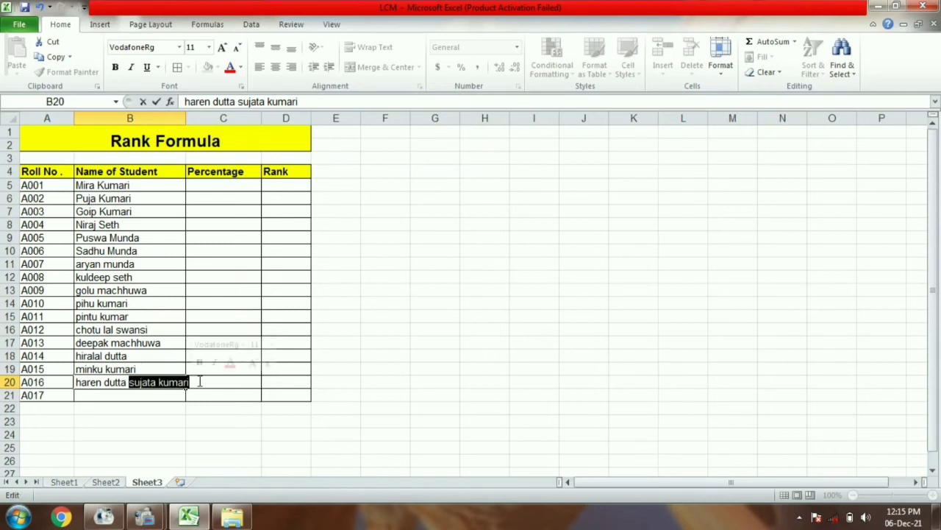
key(BackSpace)
click(130, 396)
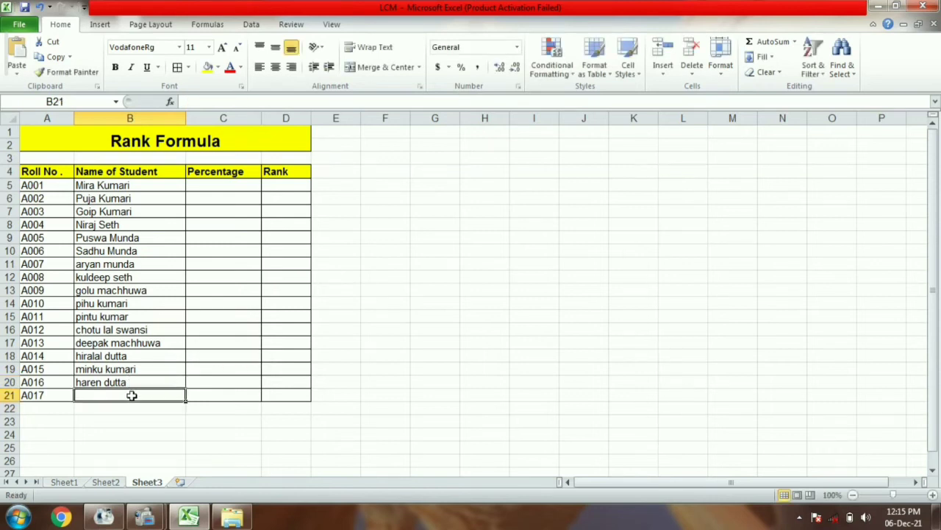
key(ctrl+v)
click(225, 185)
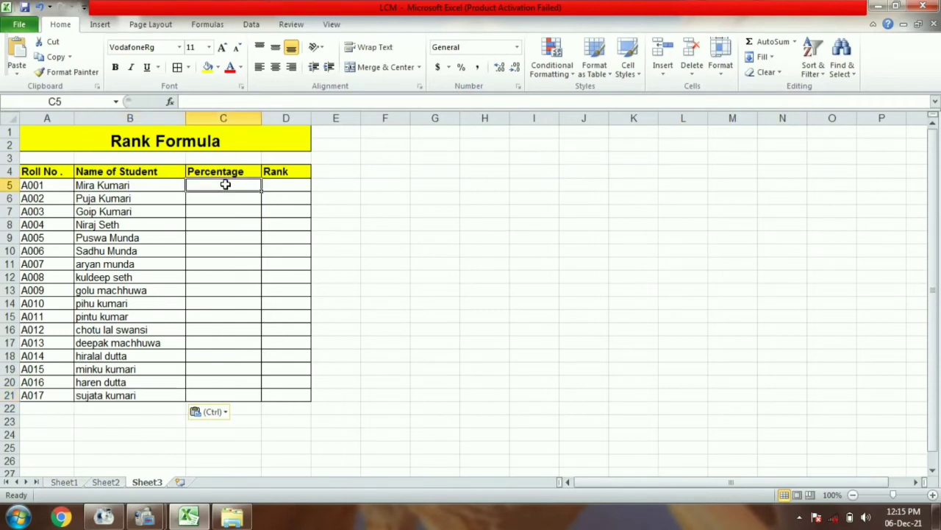
- Enter percentages 75, 24, 51, 75, 62, 34, 81, 24, 62 in C5:C13
text(75)
key(Return)
text(24)
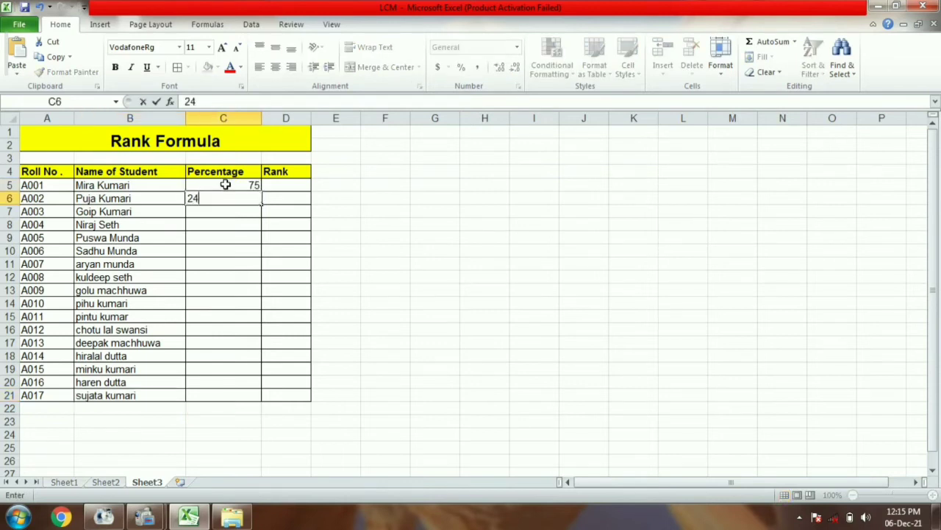
key(Return)
text(51)
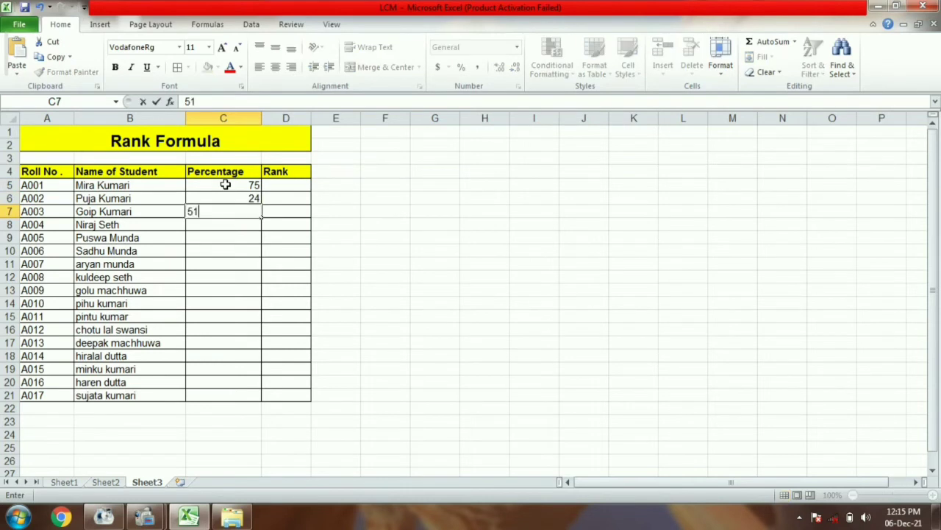
key(Return)
text(75)
key(Return)
text(62)
key(Return)
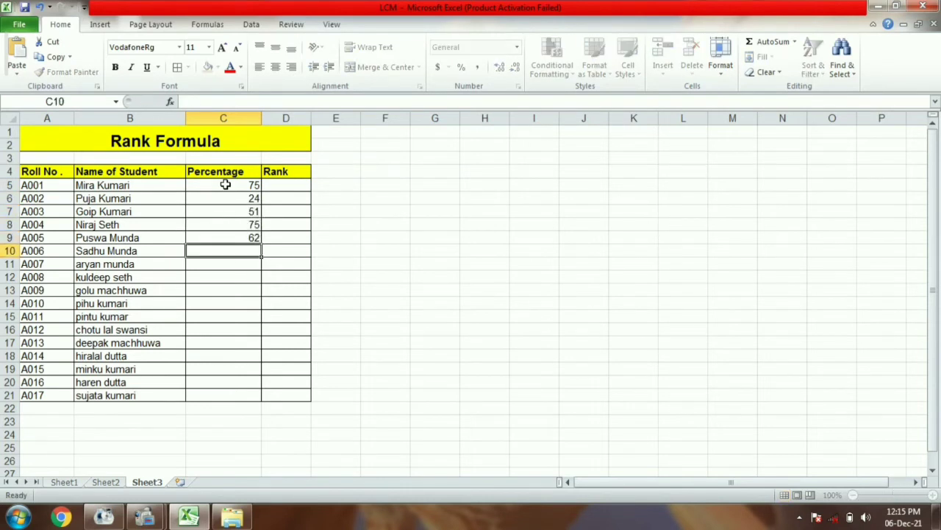
text(34)
key(Return)
text(81)
key(Return)
text(2)
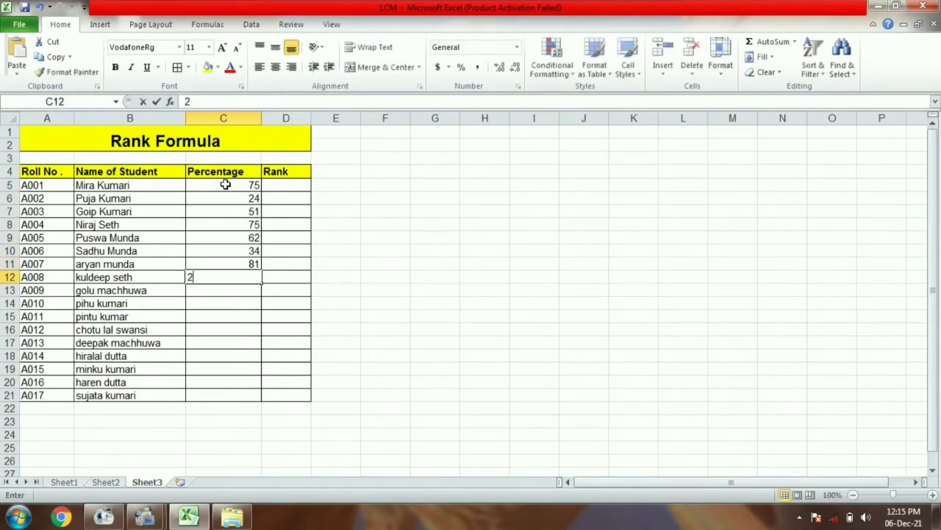
text(4)
key(Return)
text(62)
key(Return)
- Enter percentages 43, 51, 75, 90, 70, 60, 43, 76 in C14:C21
text(4)
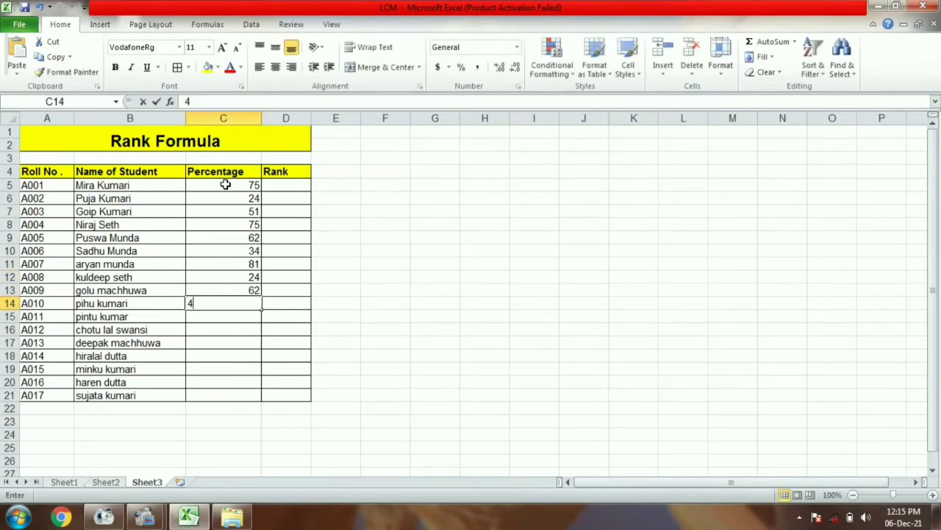
text(3)
key(Return)
text(51)
key(Return)
text(7)
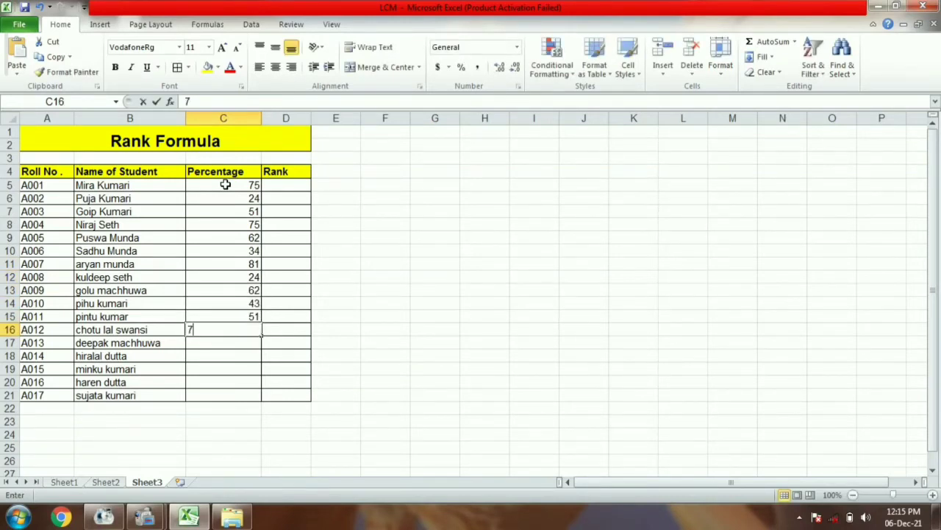
text(5)
key(Return)
text(90)
key(Return)
text(7)
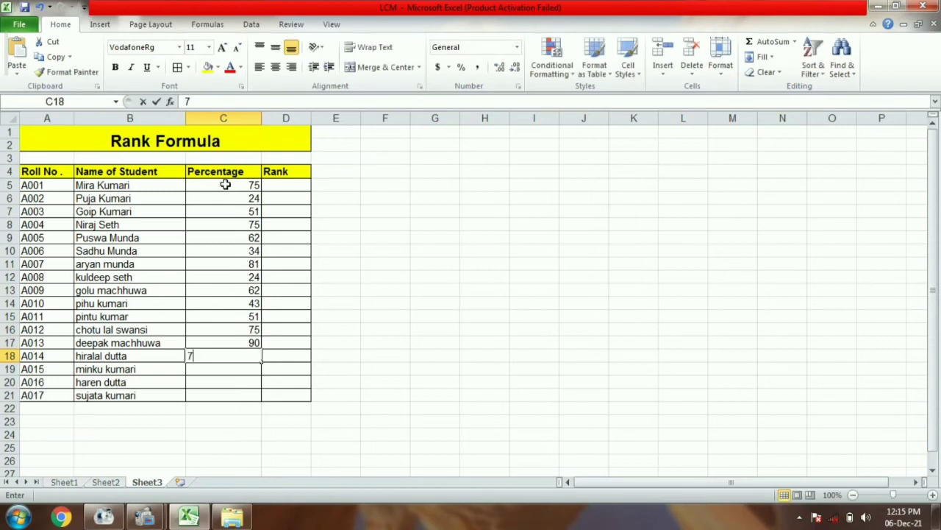
text(0)
key(Return)
text(60)
key(Return)
text(4)
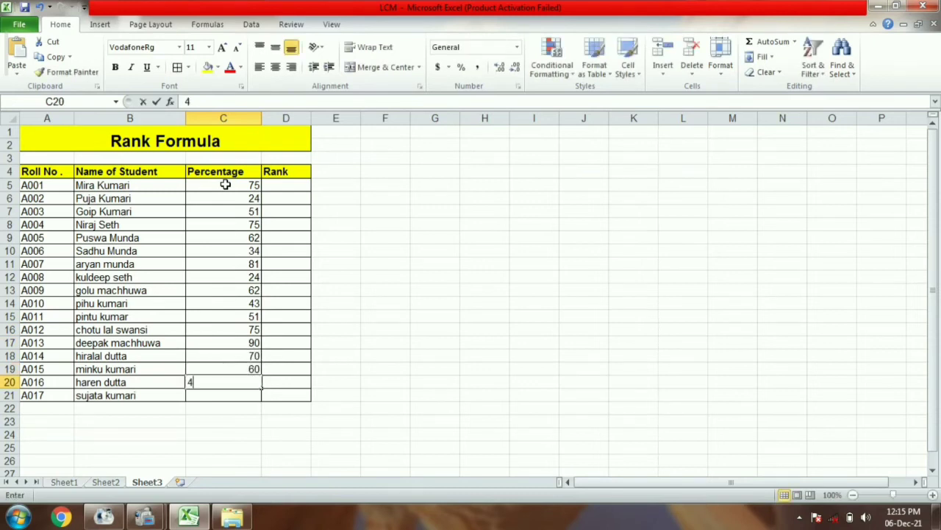
text(3)
key(Return)
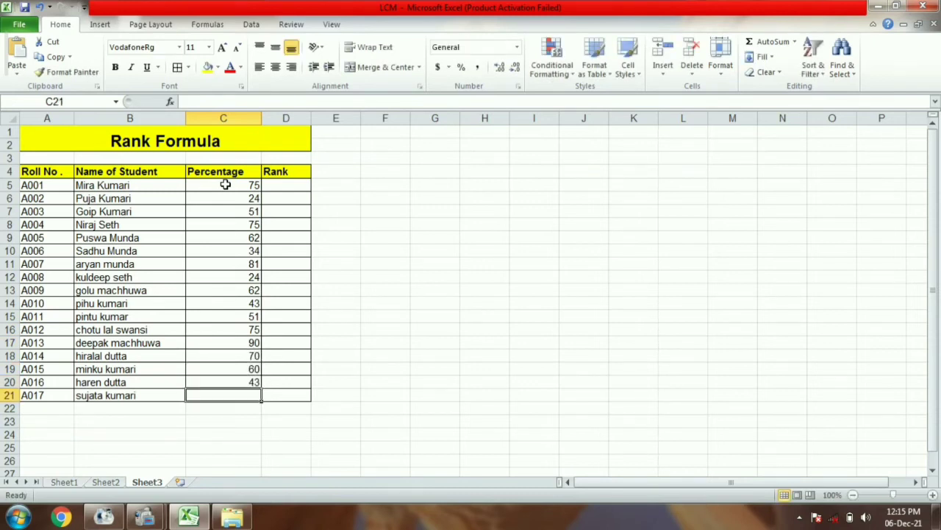
text(7)
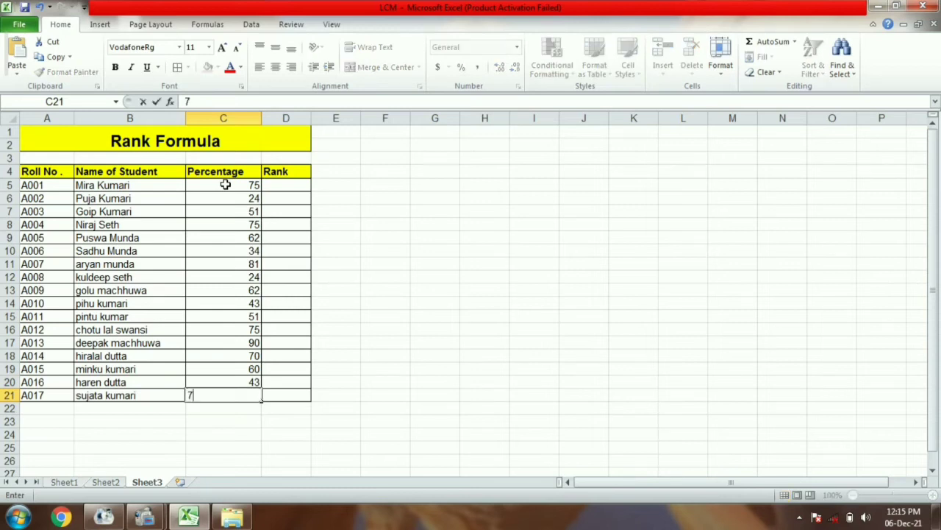
text(6)
key(Return)
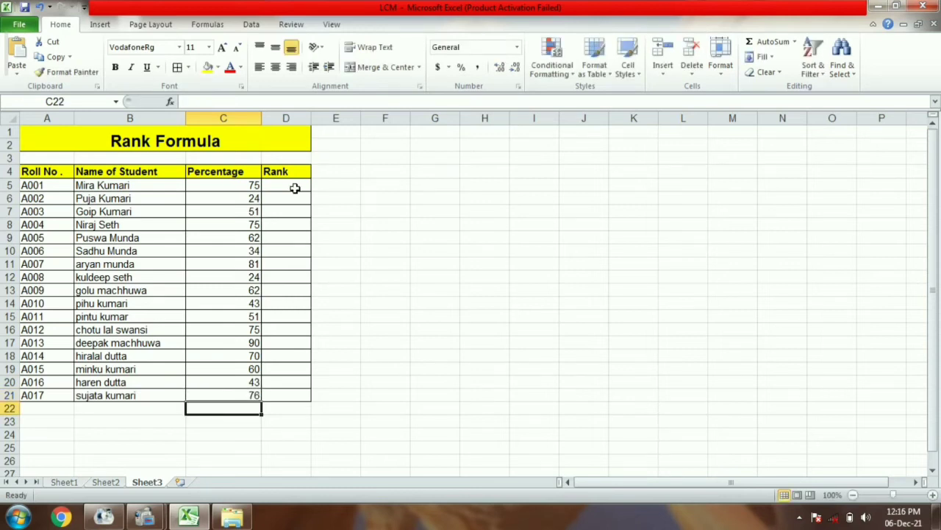
- Widen column D and enter =RANK(C5,B5:C21,1) in D5, which returns 12
click(296, 182)
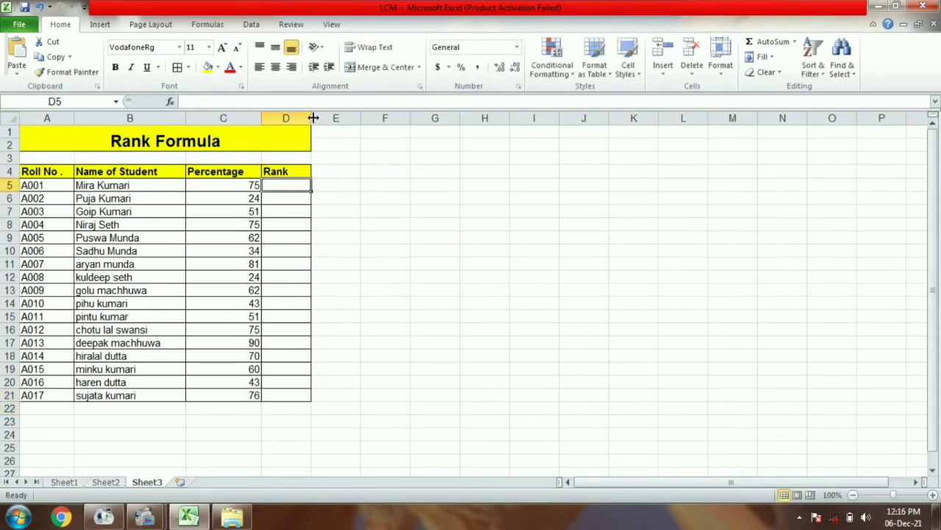
drag(311, 117, 334, 118)
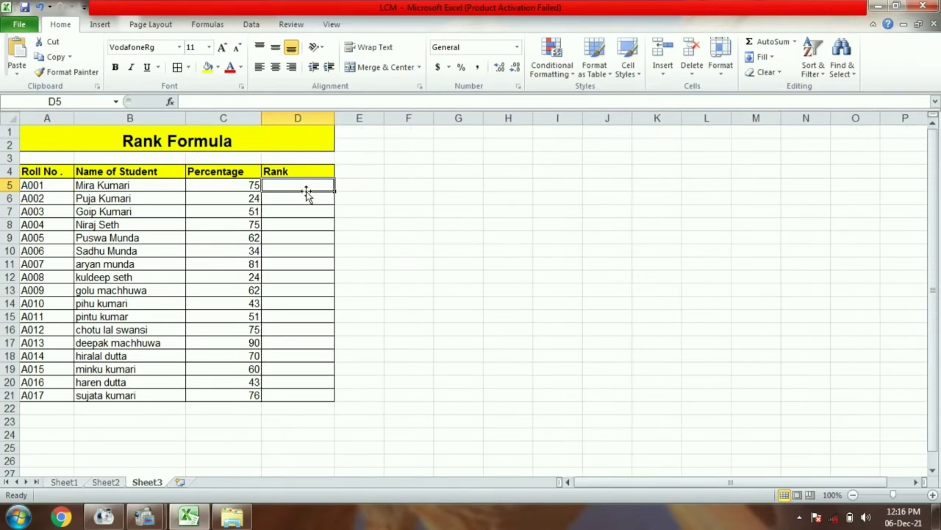
text(=)
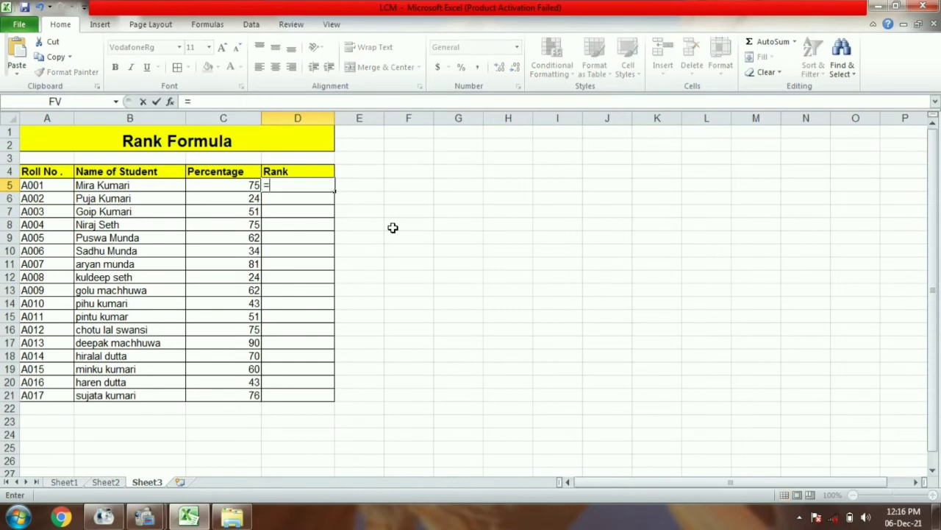
text(rank)
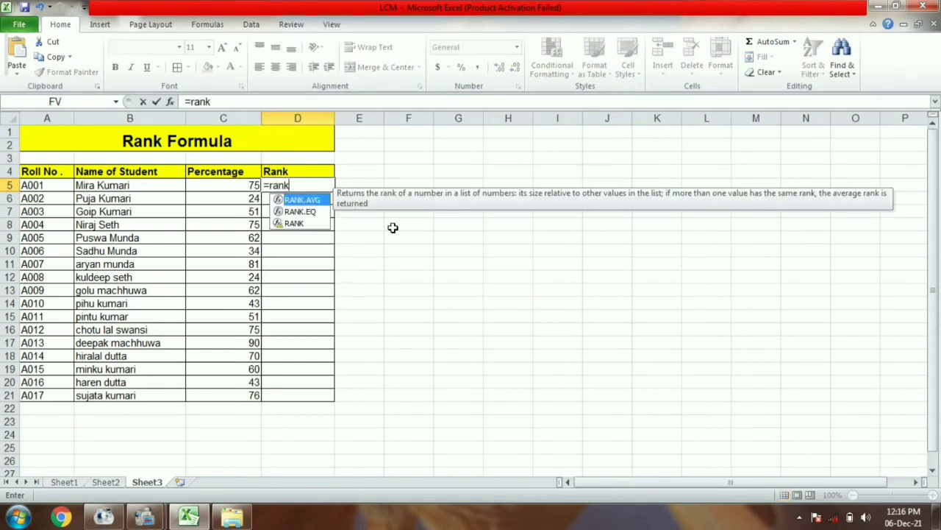
text(()
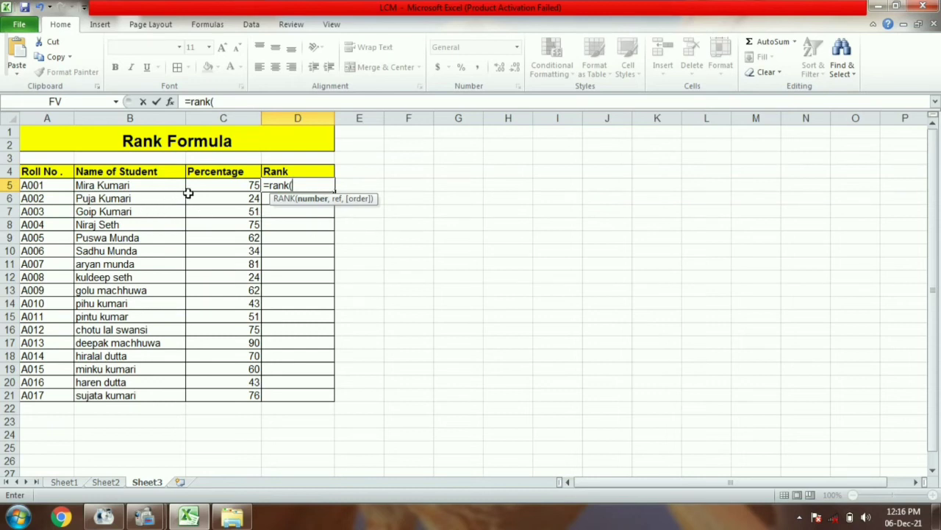
click(215, 186)
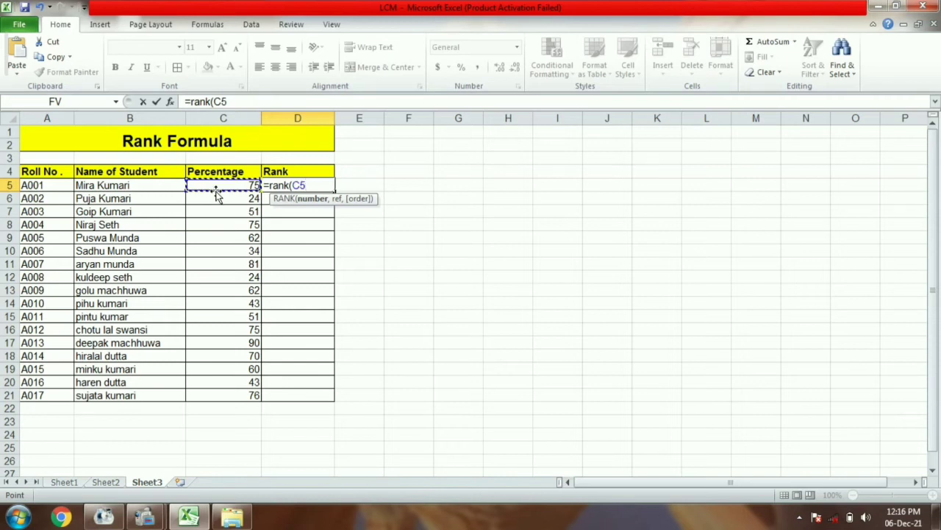
text(,)
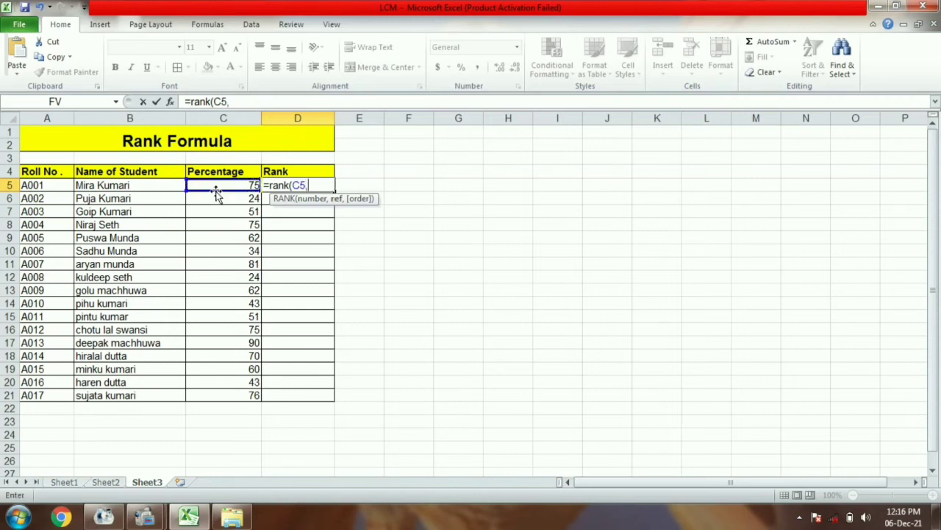
mouse_move(99, 187)
mouse_down()
mouse_move(208, 268)
mouse_move(220, 395)
mouse_up()
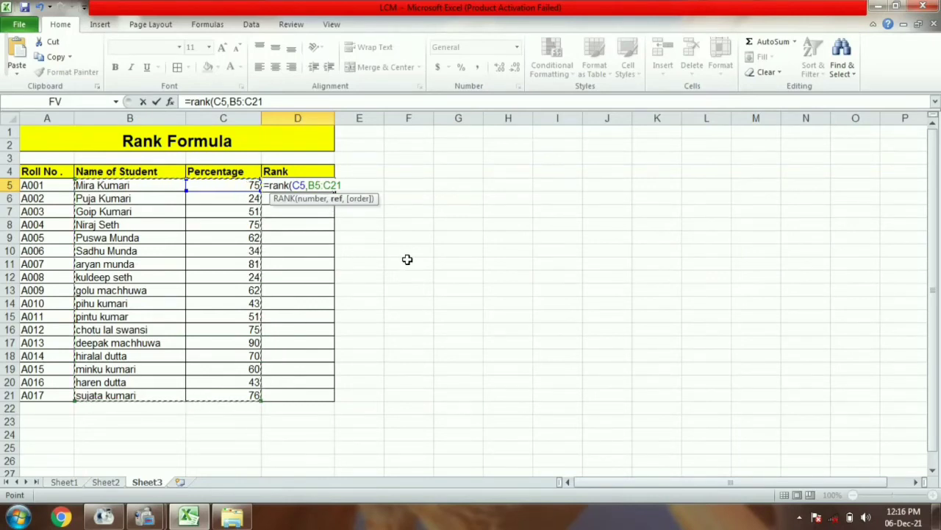
text(,)
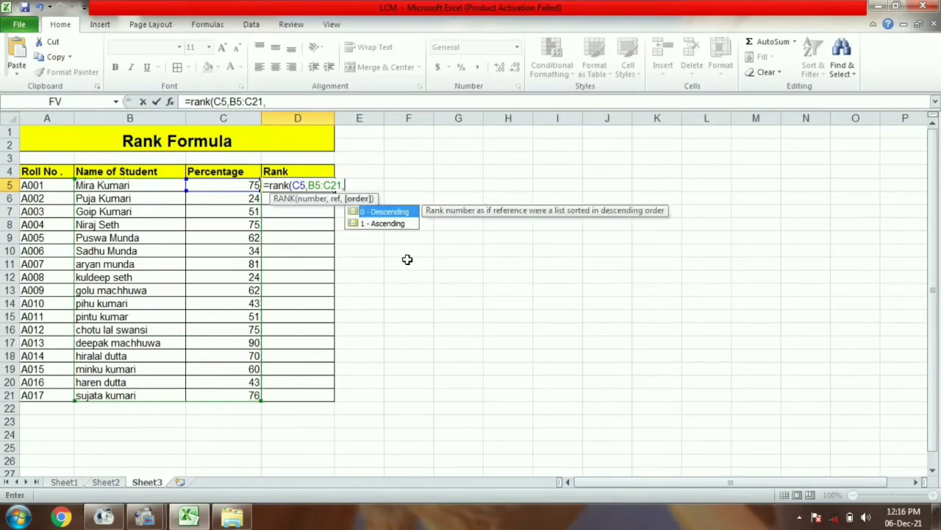
text(1)
key(BackSpace)
text(0)
key(BackSpace)
text(1)
text())
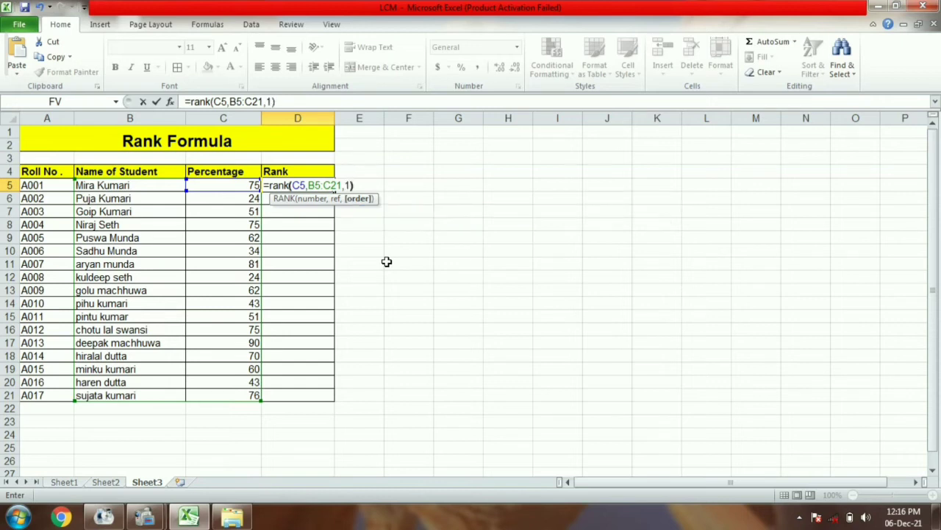
key(Return)
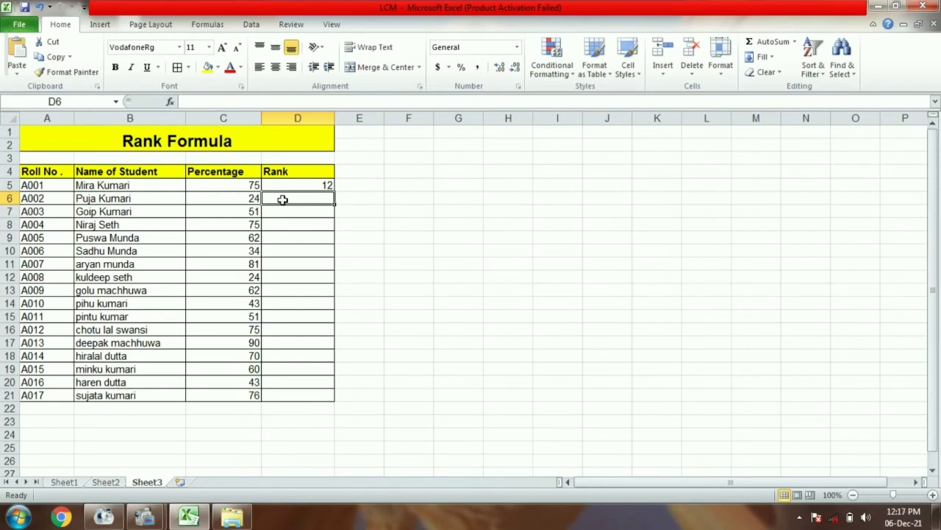
text(=rank)
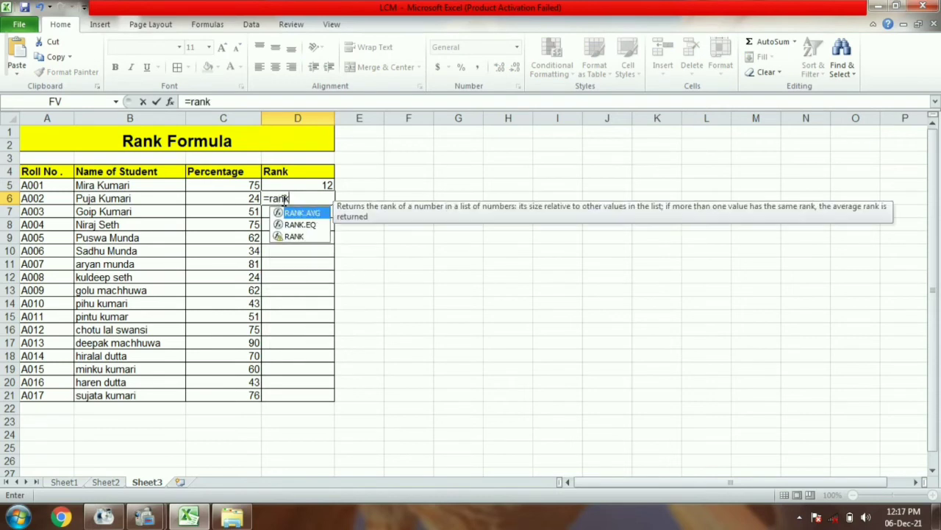
text(()
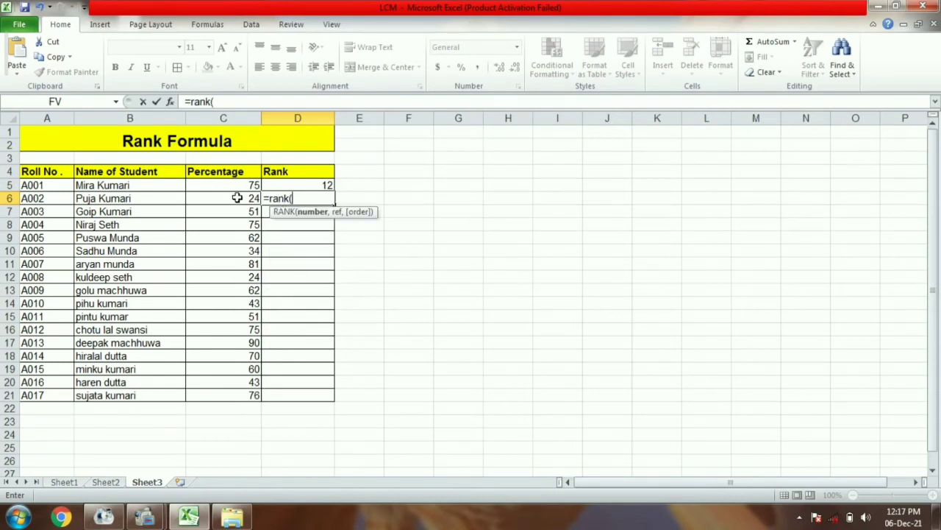
- Complete =RANK(C6,B5:C21,1) in D6 so it returns 1
click(239, 196)
text(,)
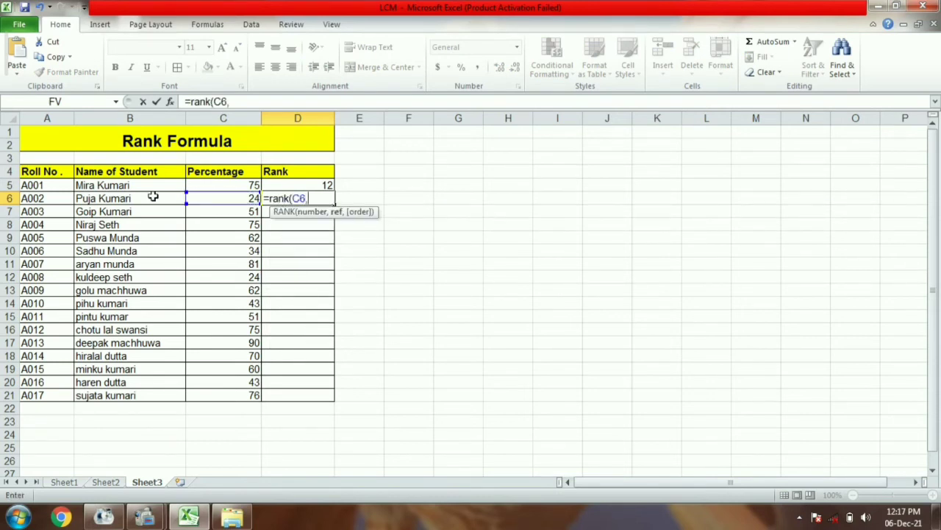
click(109, 185)
drag(109, 184, 240, 395)
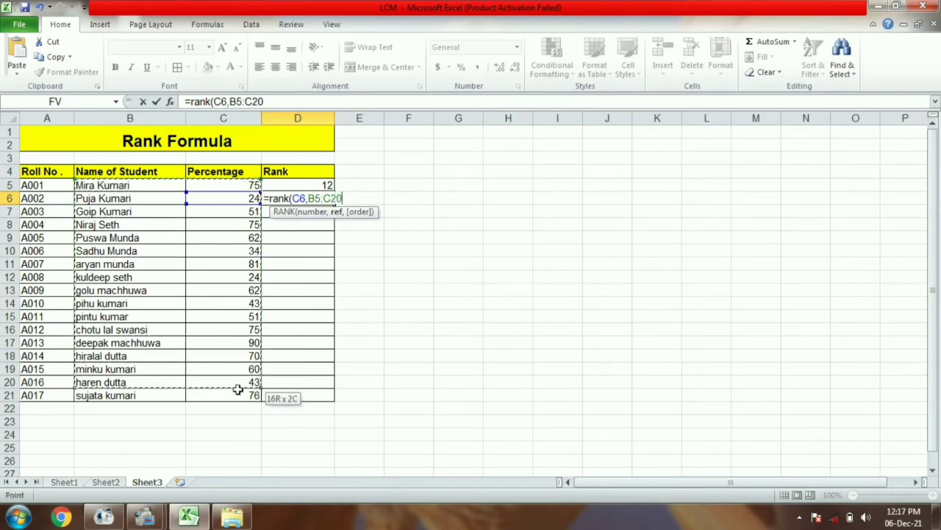
text(,)
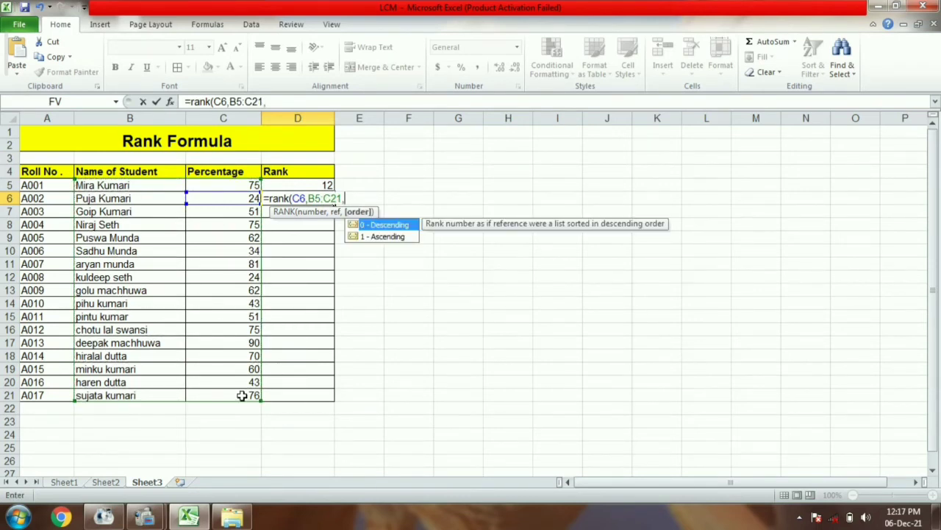
text(1))
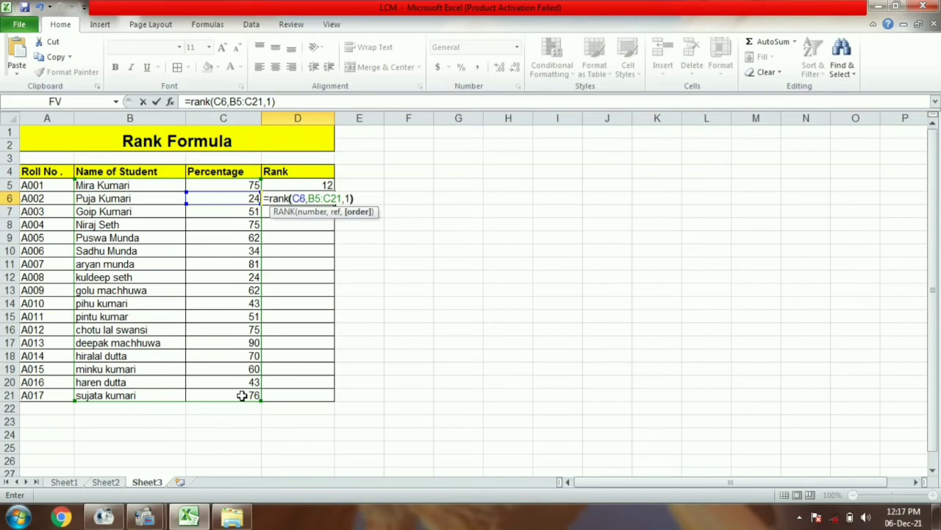
key(Return)
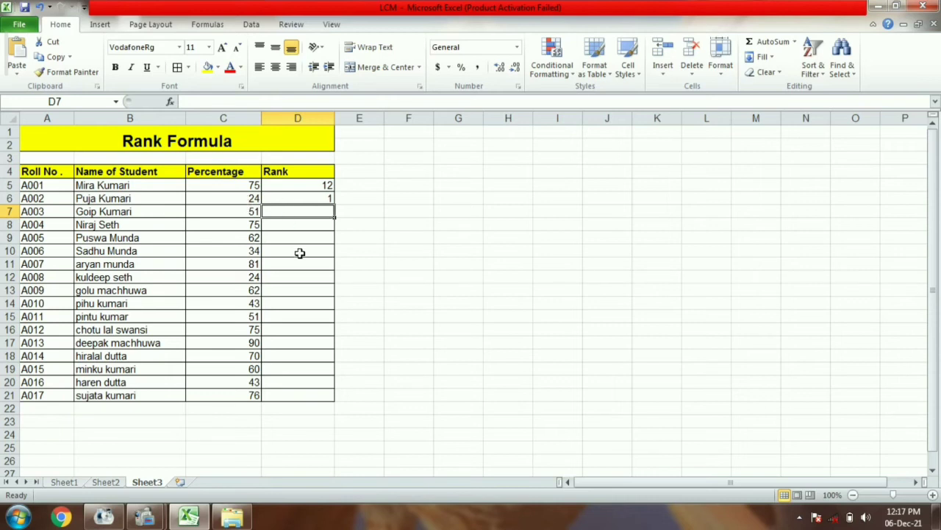
- Enter =RANK(C7,B5:C21,1) in D7 to rank C7 in ascending order
text(=)
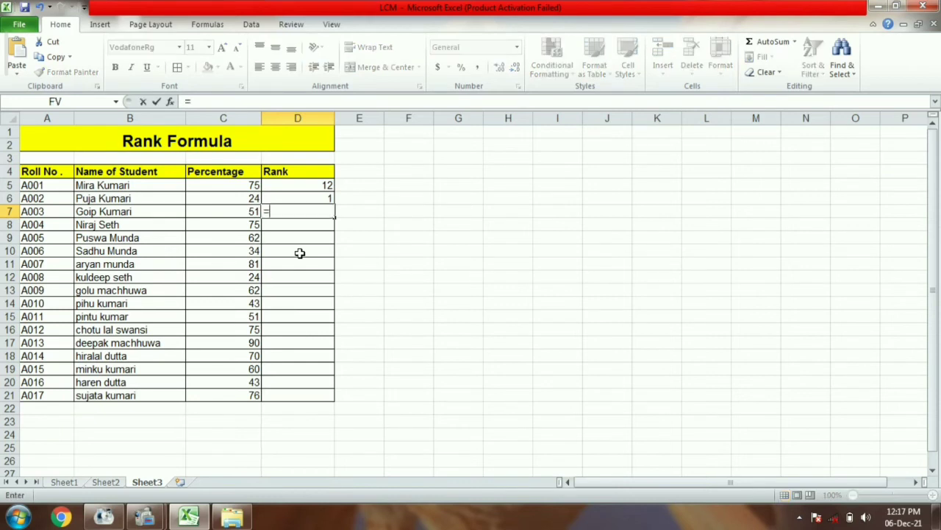
text(ran)
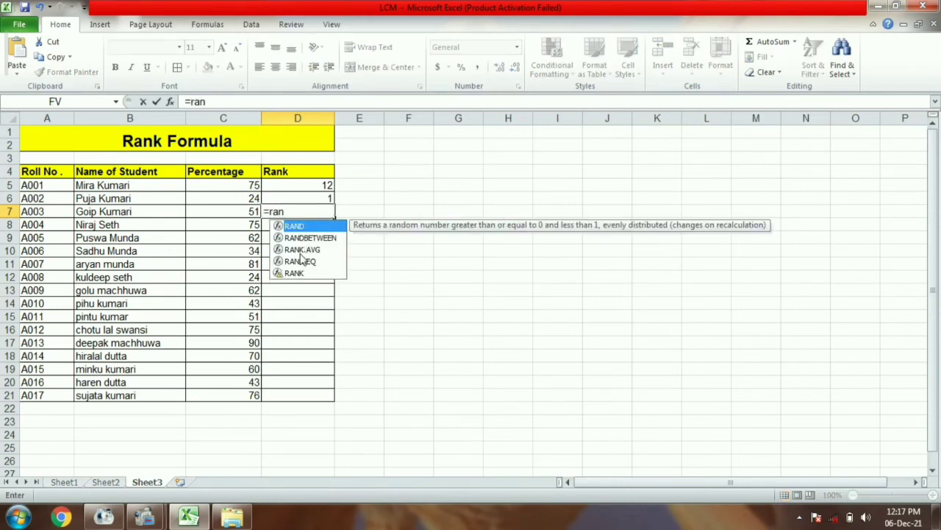
text(k()
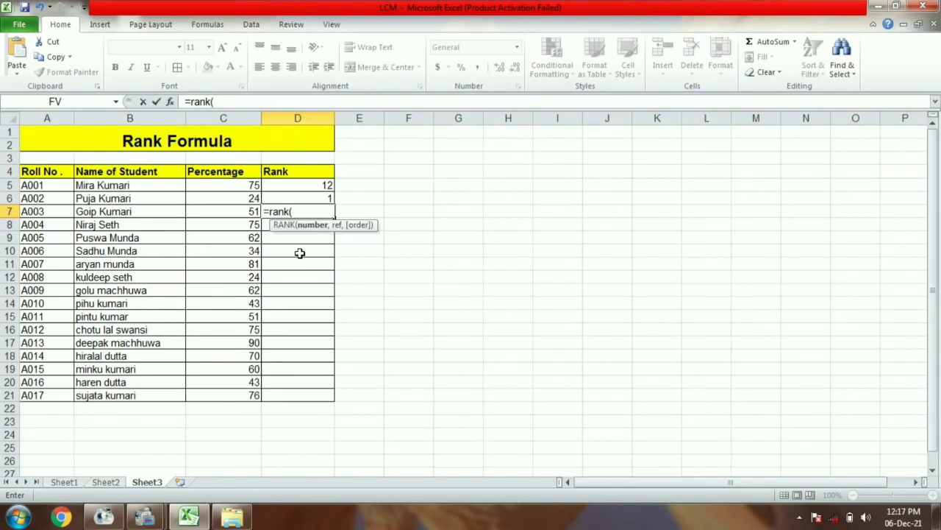
click(213, 211)
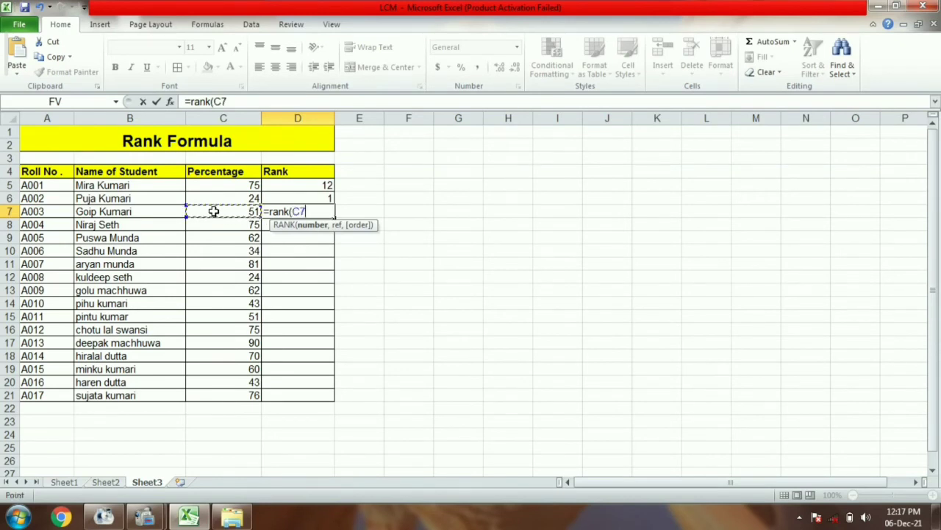
text(,)
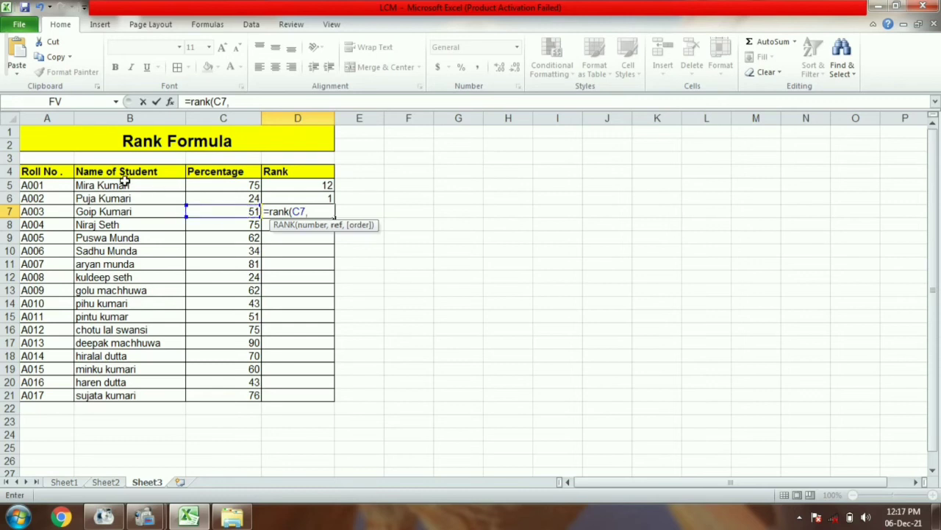
drag(125, 184, 242, 396)
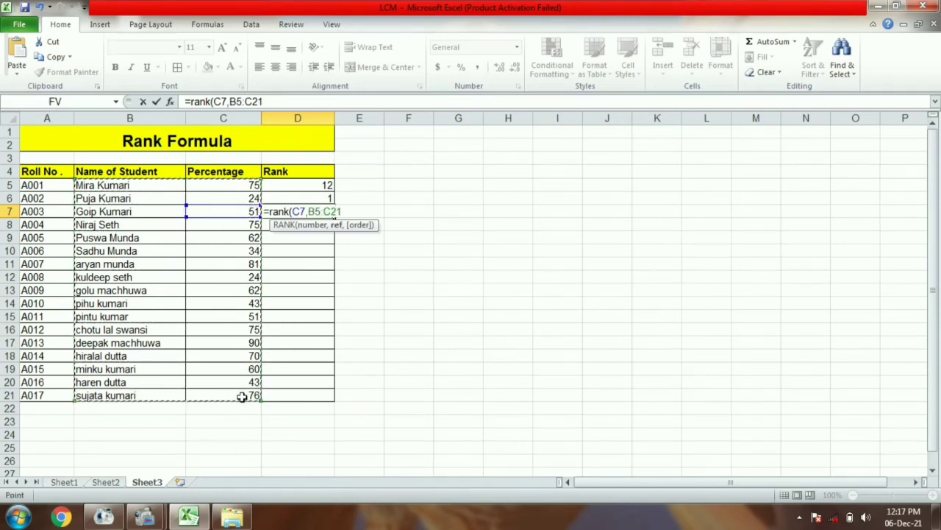
text(,)
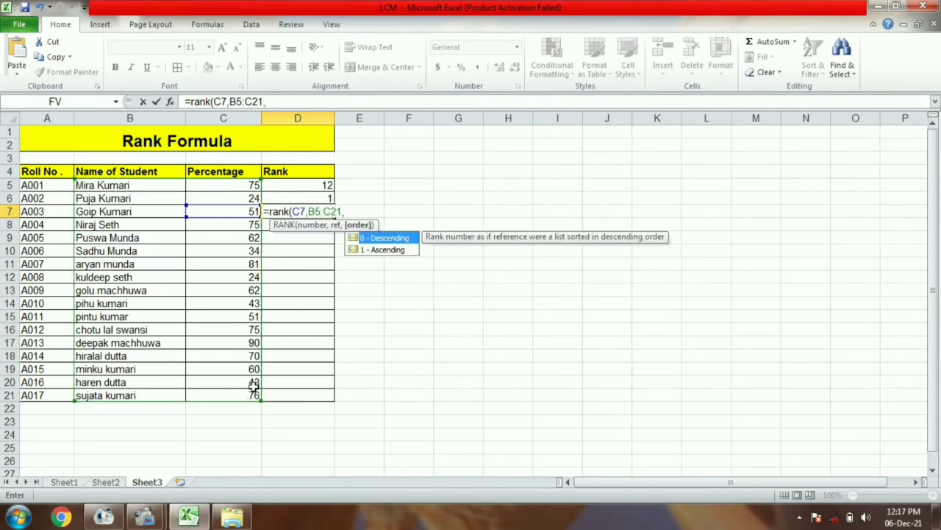
text(1)
text())
key(Return)
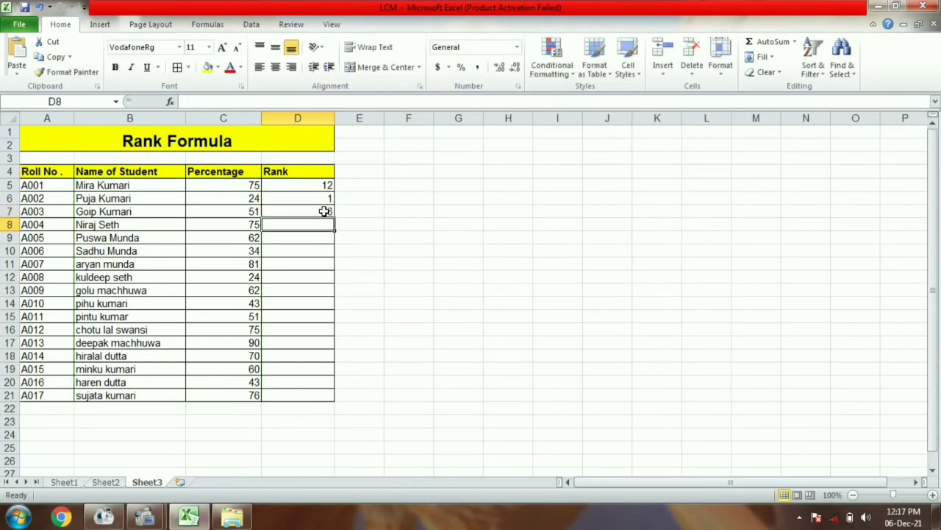
- Change D7's RANK order argument from 1 to 0 to test descending order
click(325, 211)
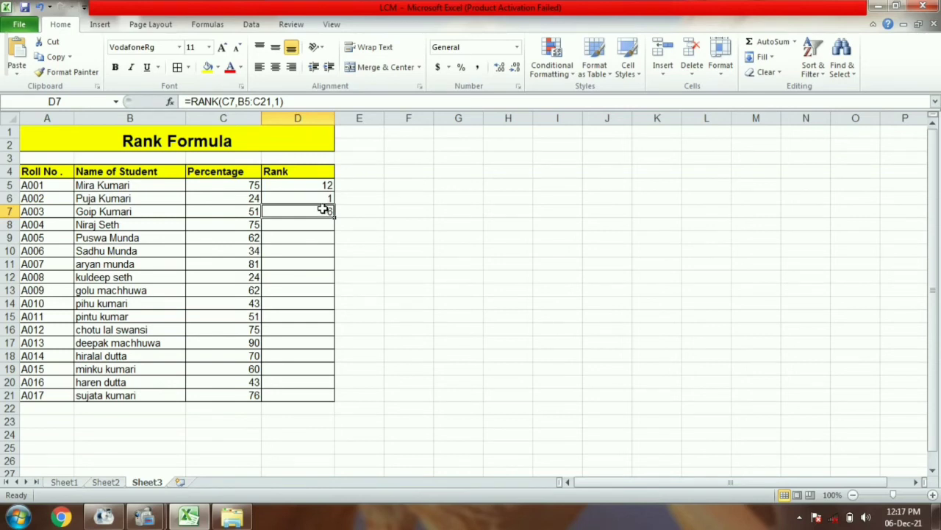
click(280, 101)
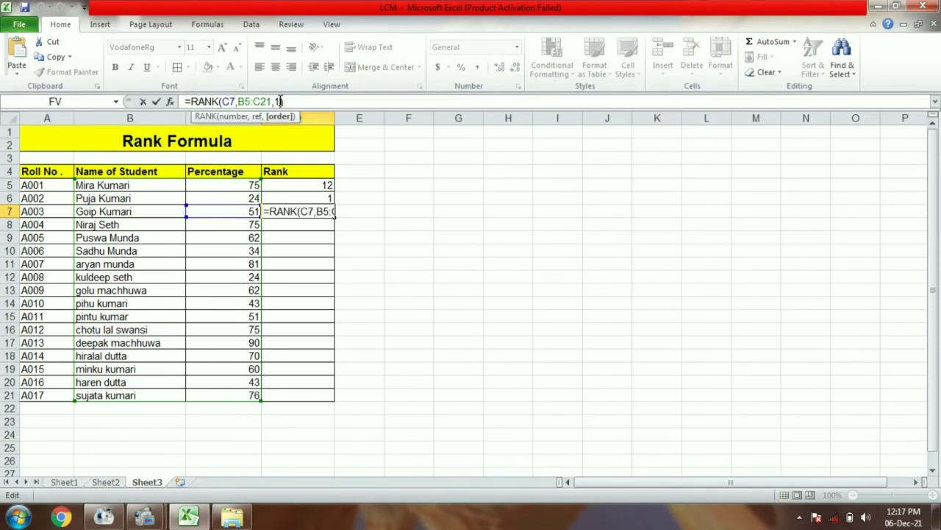
key(BackSpace)
text(0)
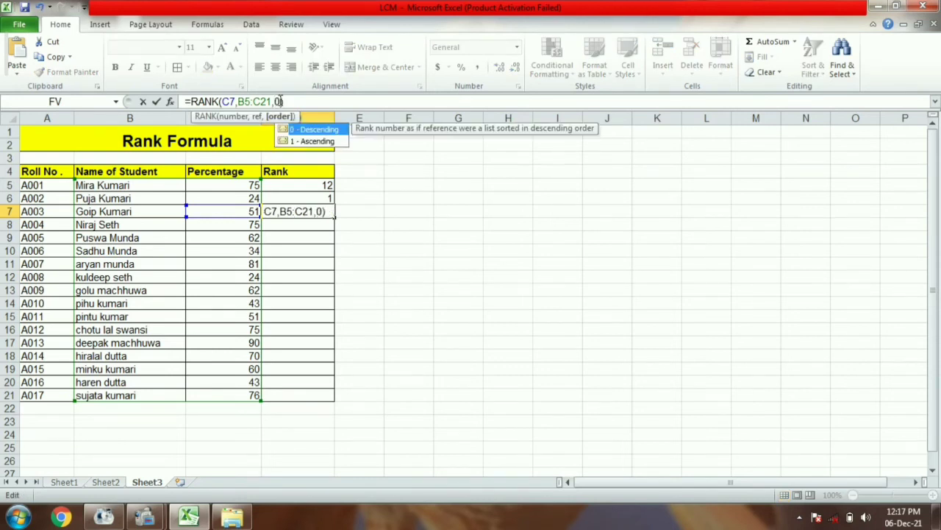
key(Return)
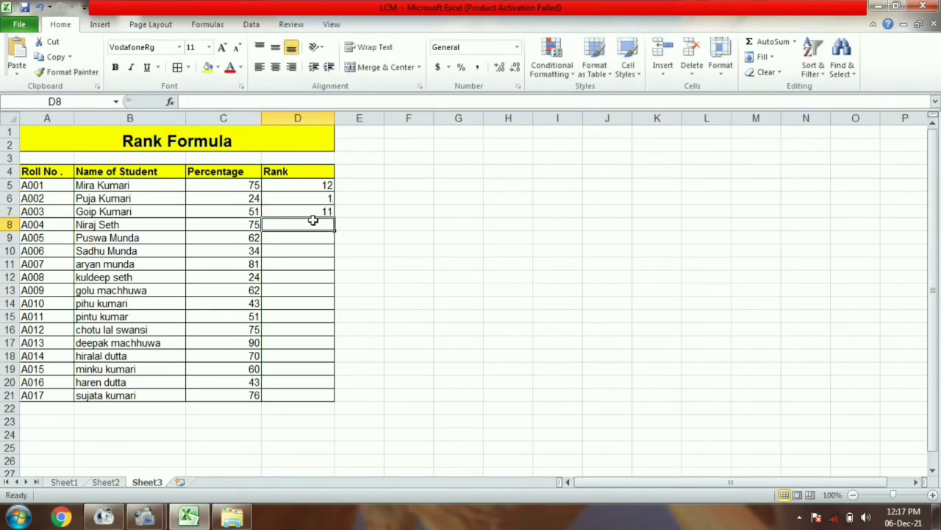
- Restore the RANK order argument in D7 to 1, so D7 shows rank 6
click(312, 211)
click(280, 103)
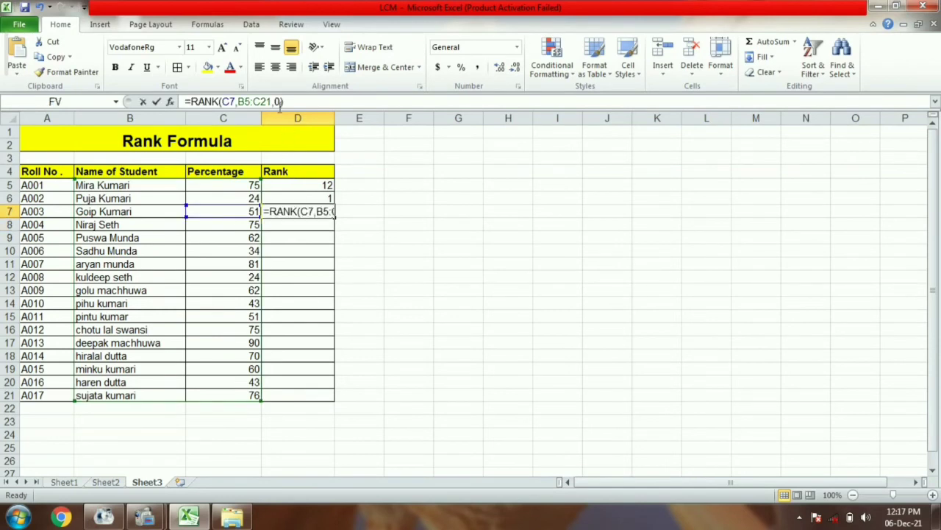
key(BackSpace)
text(1)
key(Return)
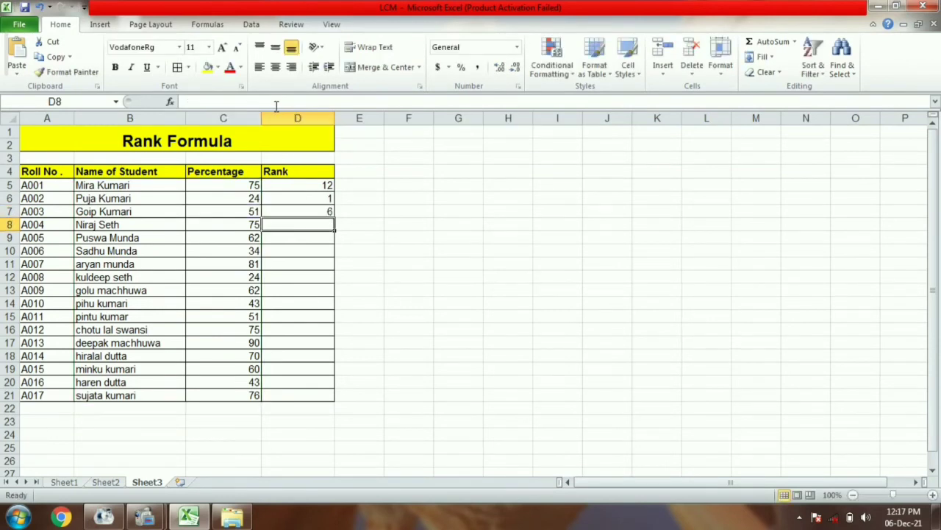
click(291, 211)
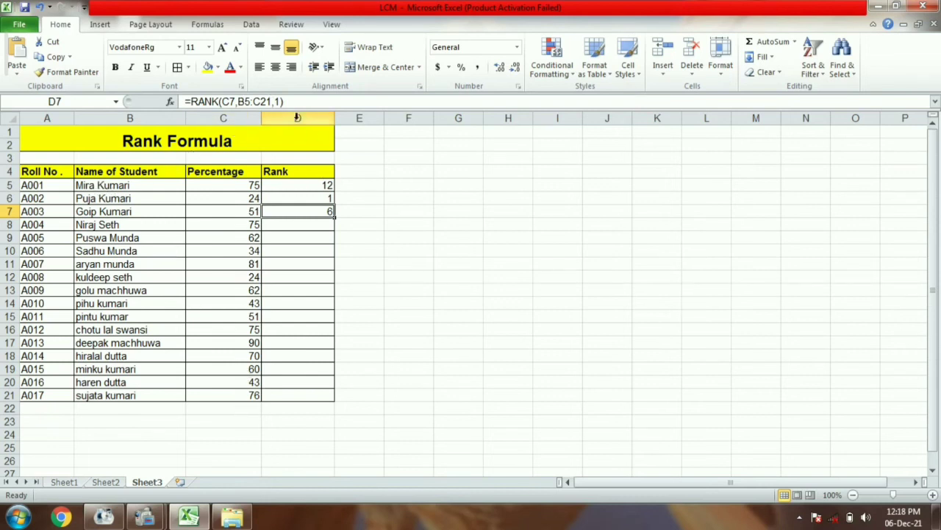
- Make D7's range absolute as $B$5:$C$21 with F4, then fill the formula down the Rank column
drag(270, 101, 239, 101)
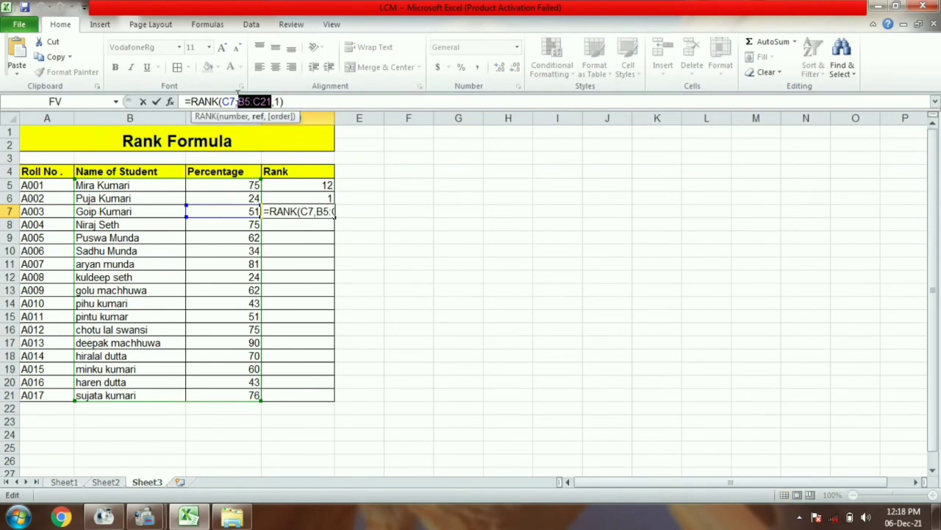
key(Down)
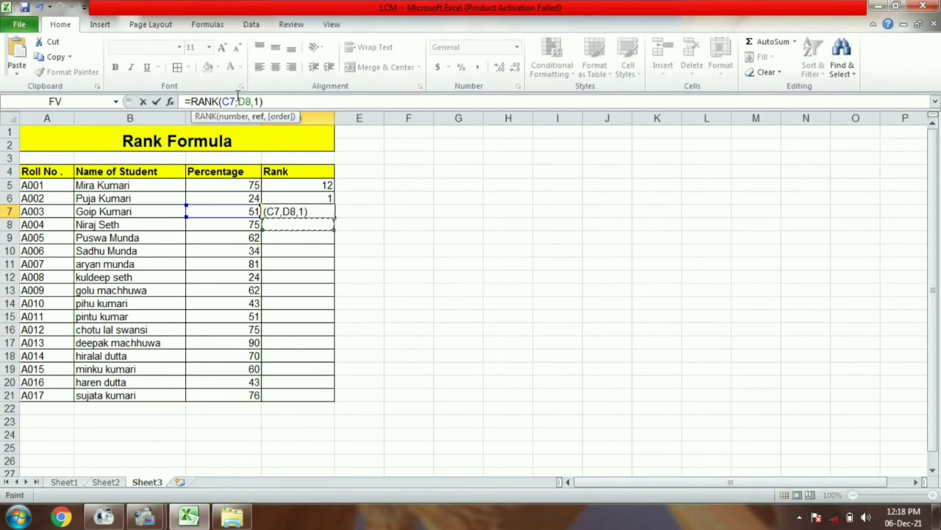
key(ctrl+z)
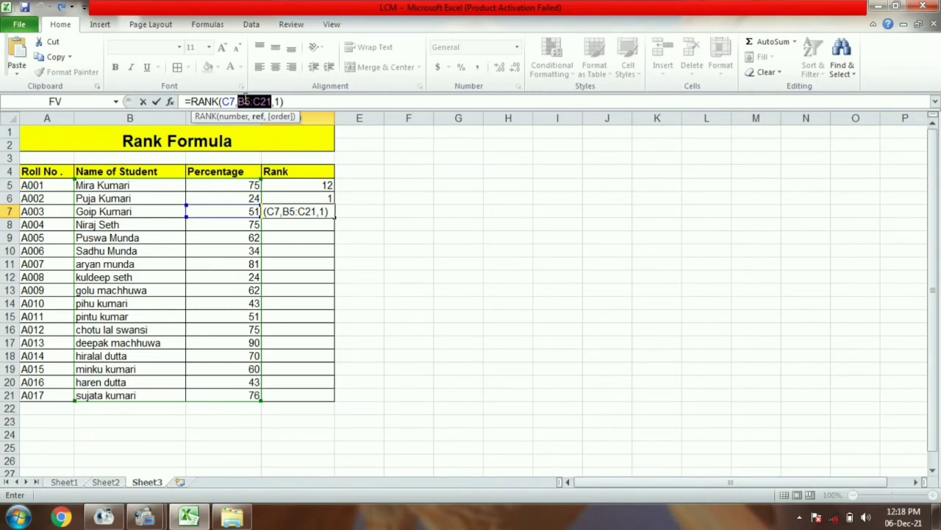
key(F4)
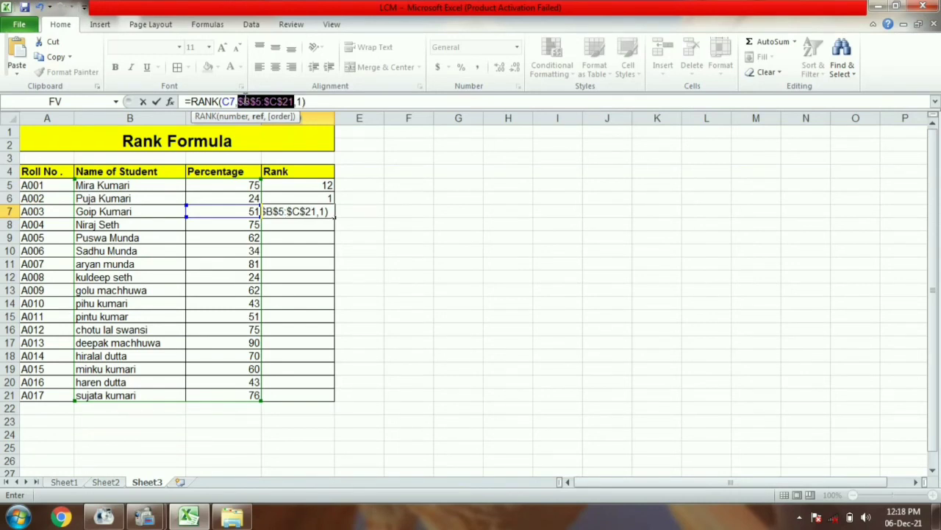
key(Return)
click(298, 211)
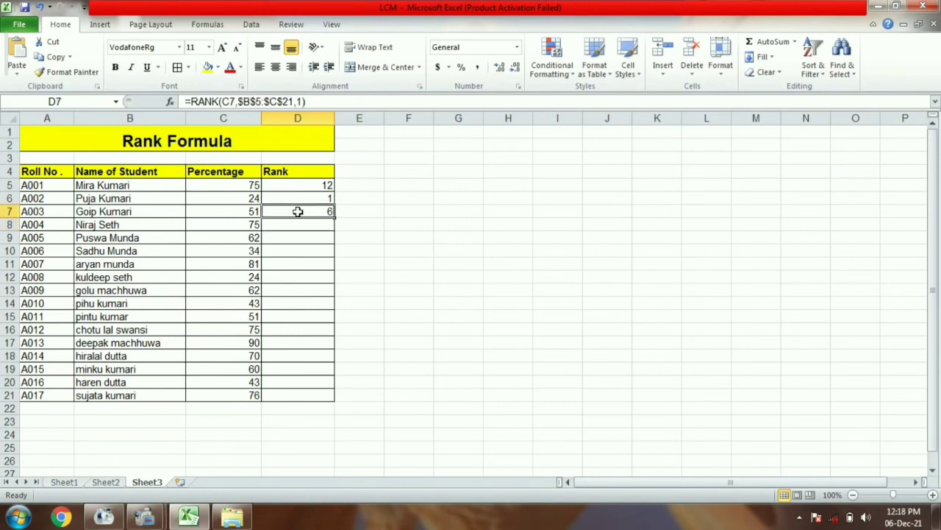
drag(333, 217, 319, 397)
- Finish the fill to D21, then check the percentages in C5, C6, C12, C15 and C16 against their ranks
click(428, 330)
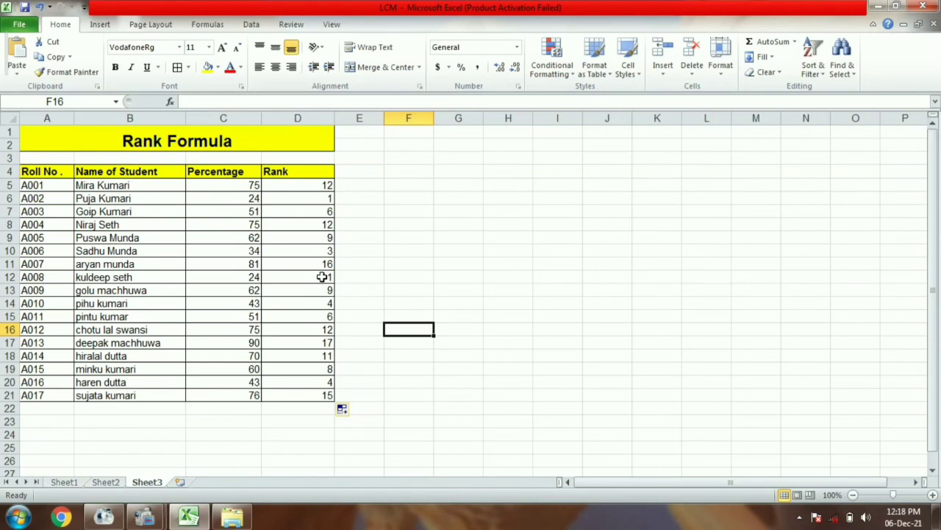
click(254, 279)
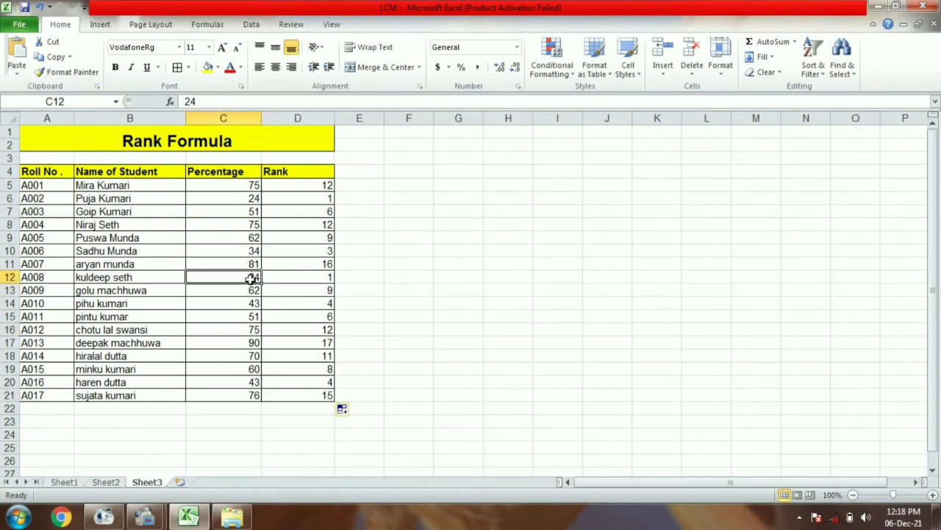
click(255, 198)
click(252, 277)
click(249, 198)
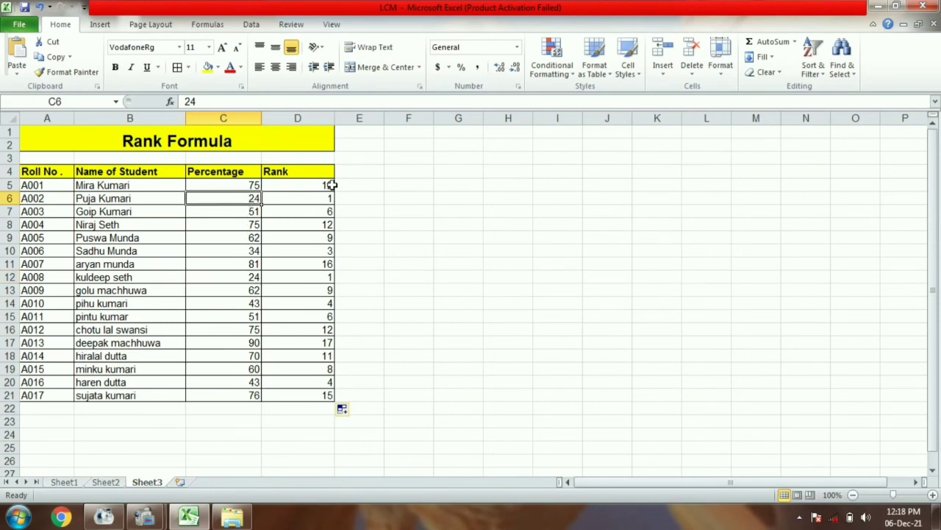
click(253, 331)
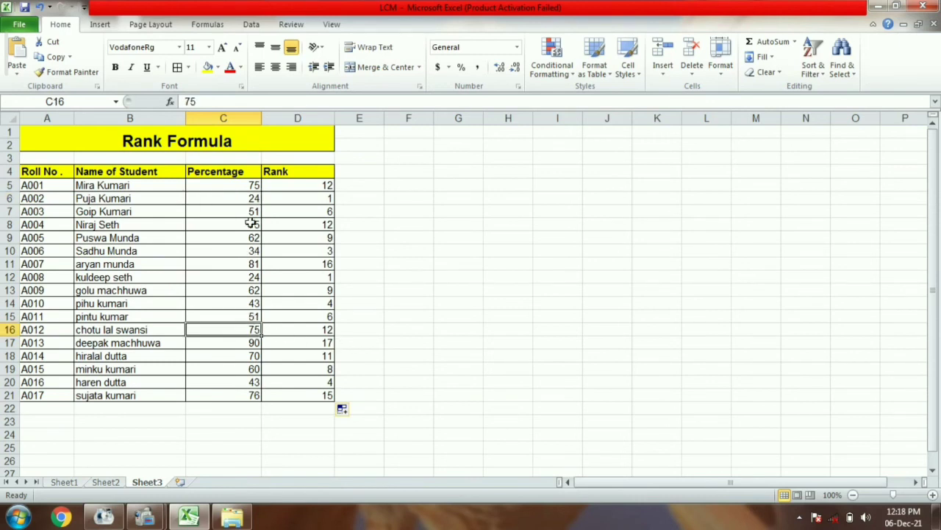
click(251, 186)
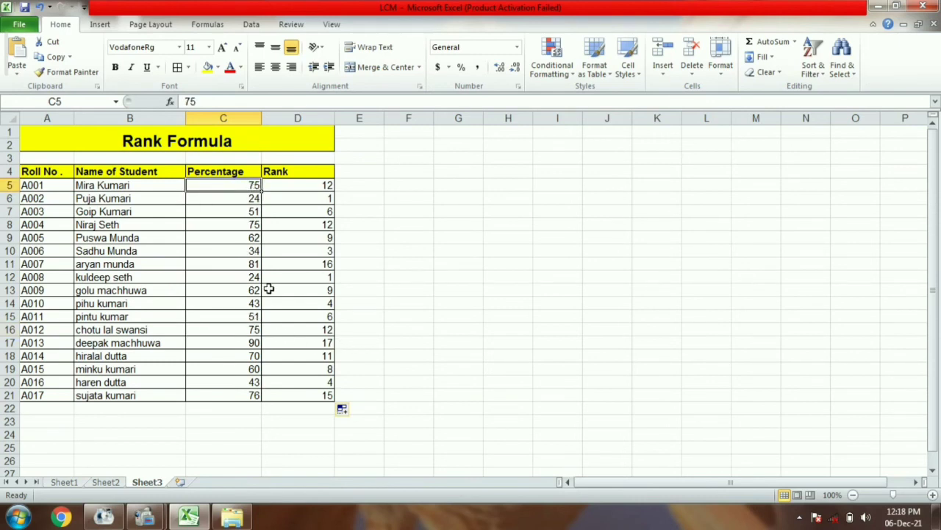
click(253, 317)
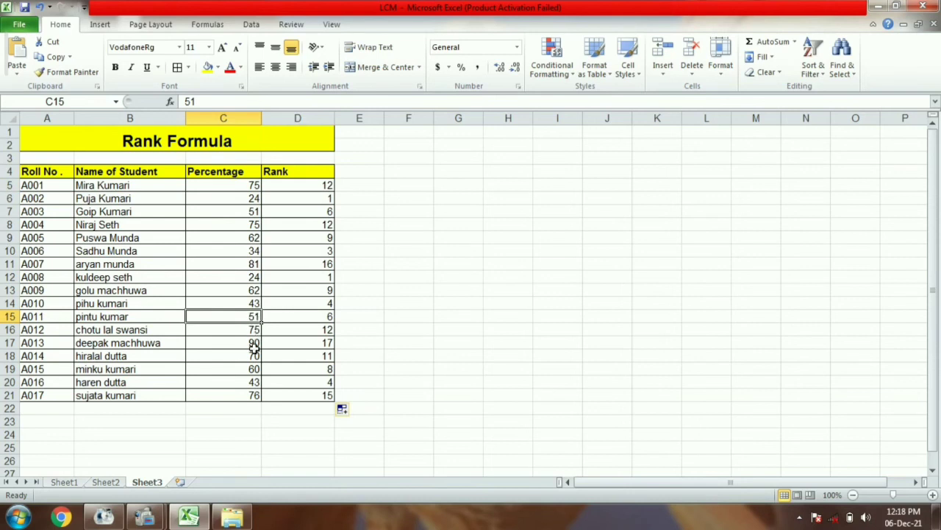
click(254, 332)
- Change C16 from 75 to 76 so D16 and D21 tie at rank 14
double_click(254, 332)
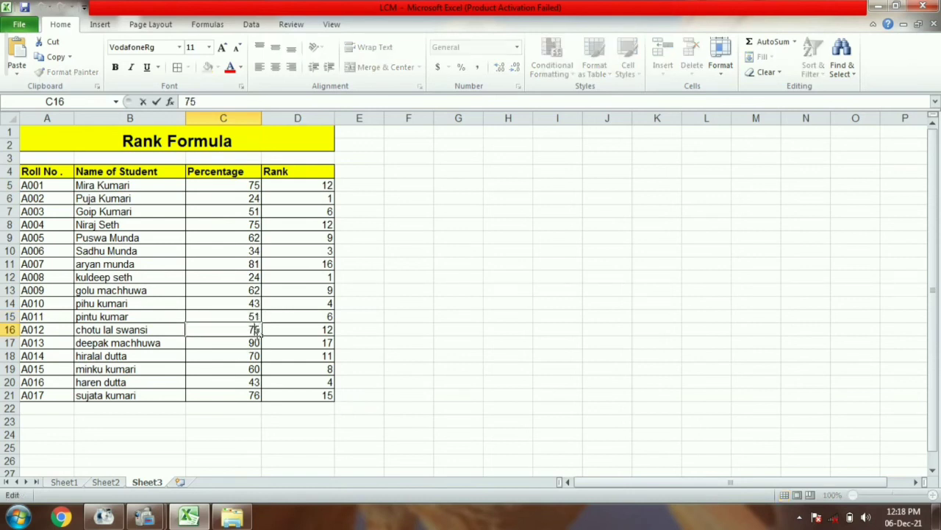
key(BackSpace)
text(6)
key(Return)
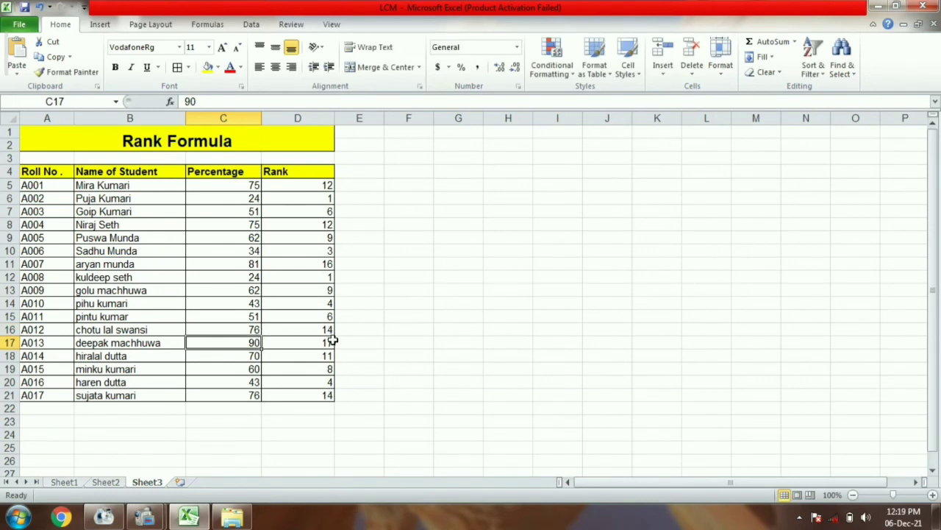
click(519, 361)
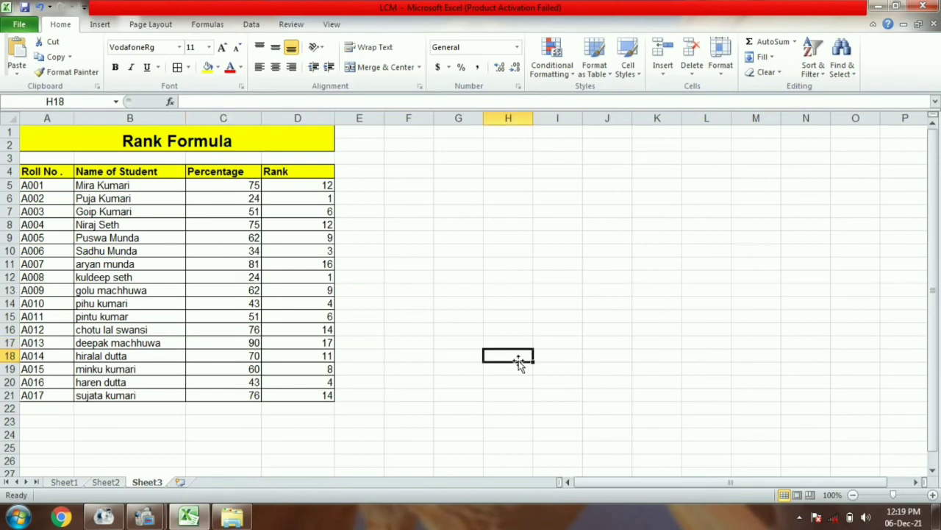